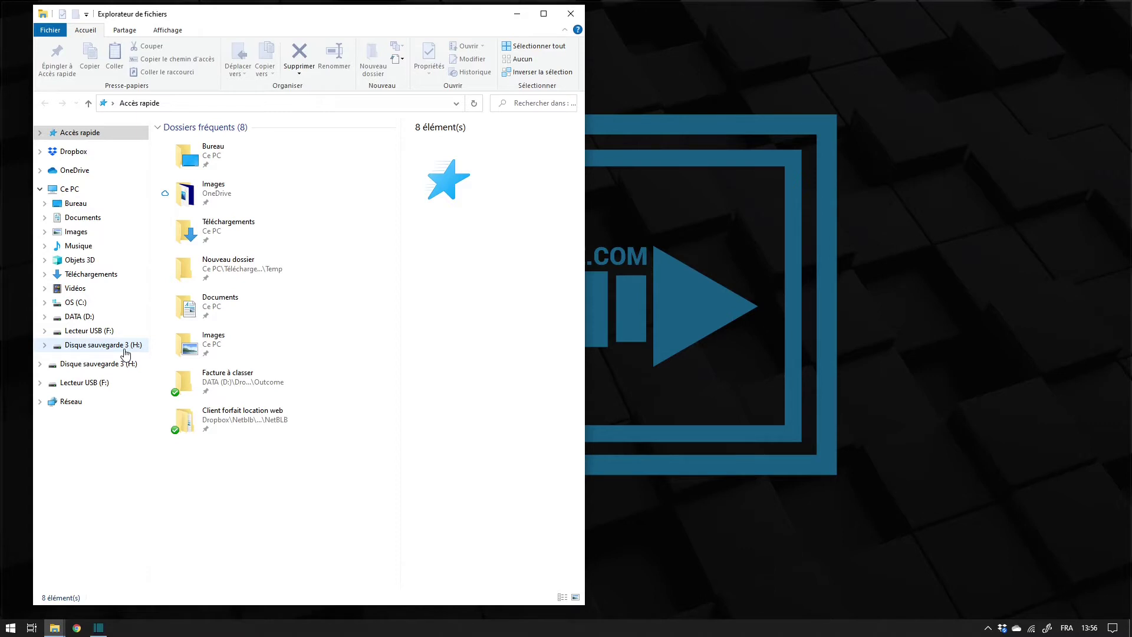
# Open the drive Disque sauvegarde 3 (H:) and place its window along the edge of the desktop.
pyautogui.click(88, 348)
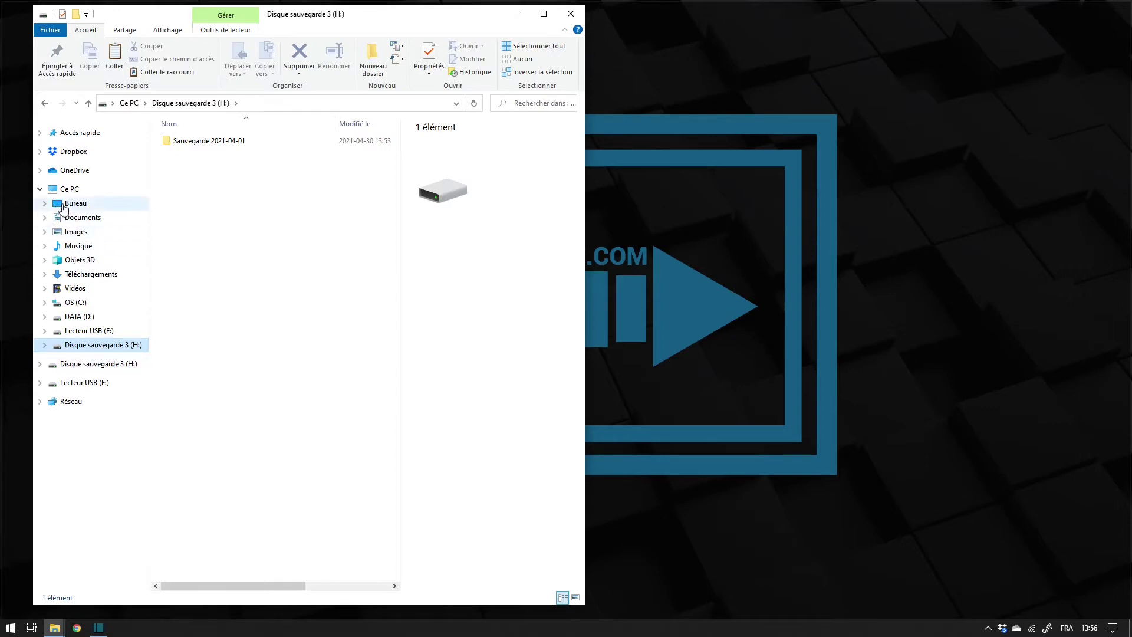
pyautogui.click(40, 189)
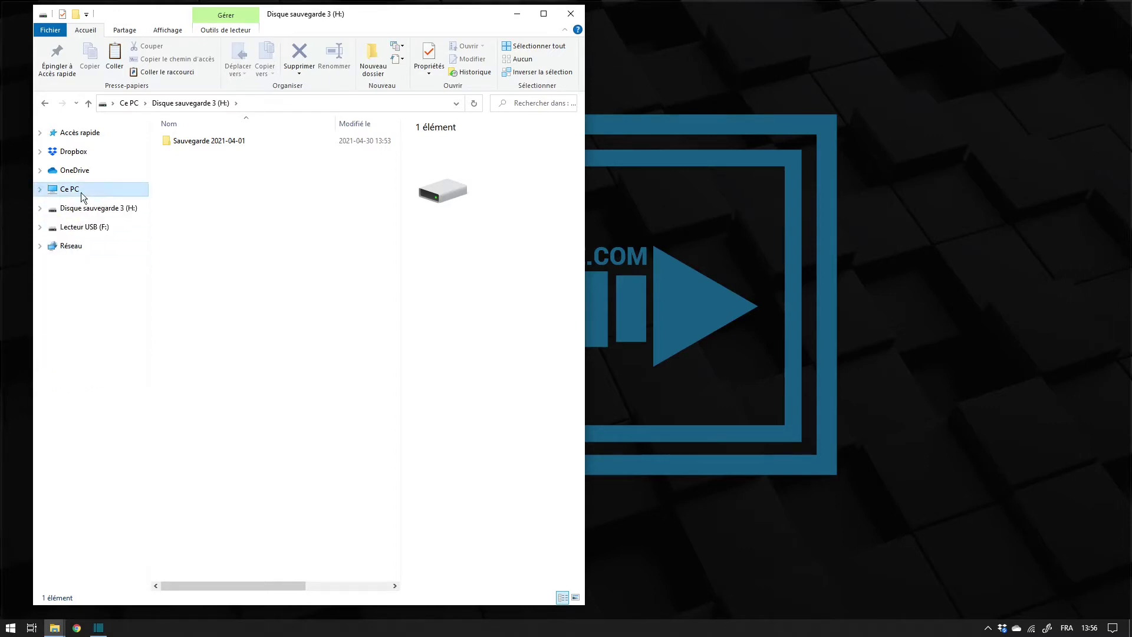
pyautogui.click(40, 189)
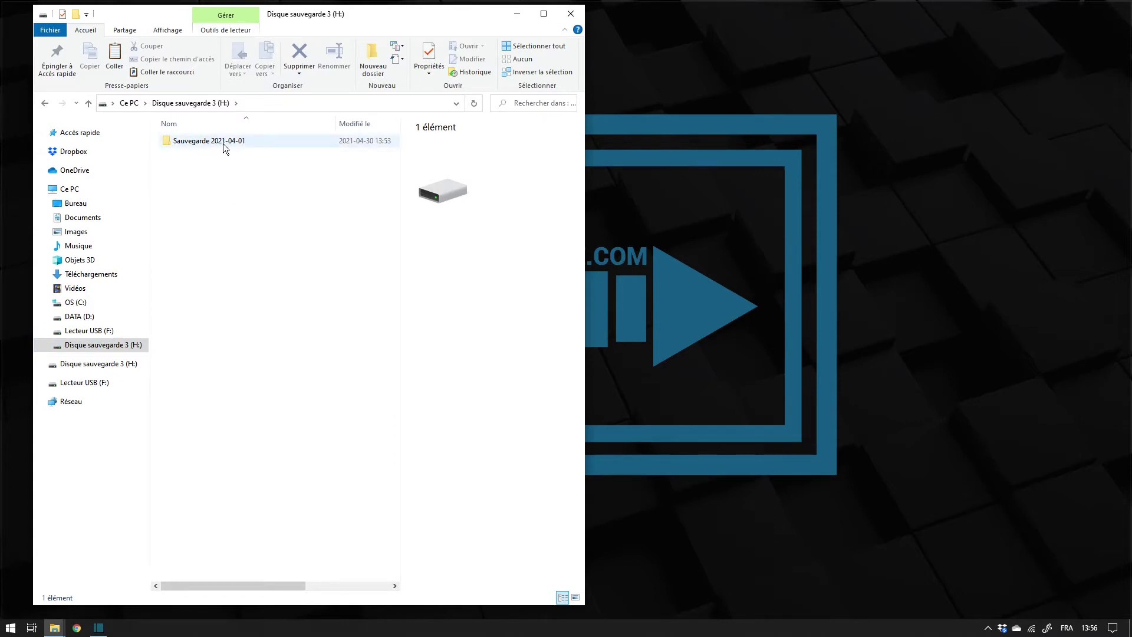
pyautogui.moveTo(400, 18); pyautogui.dragTo(378, 14)
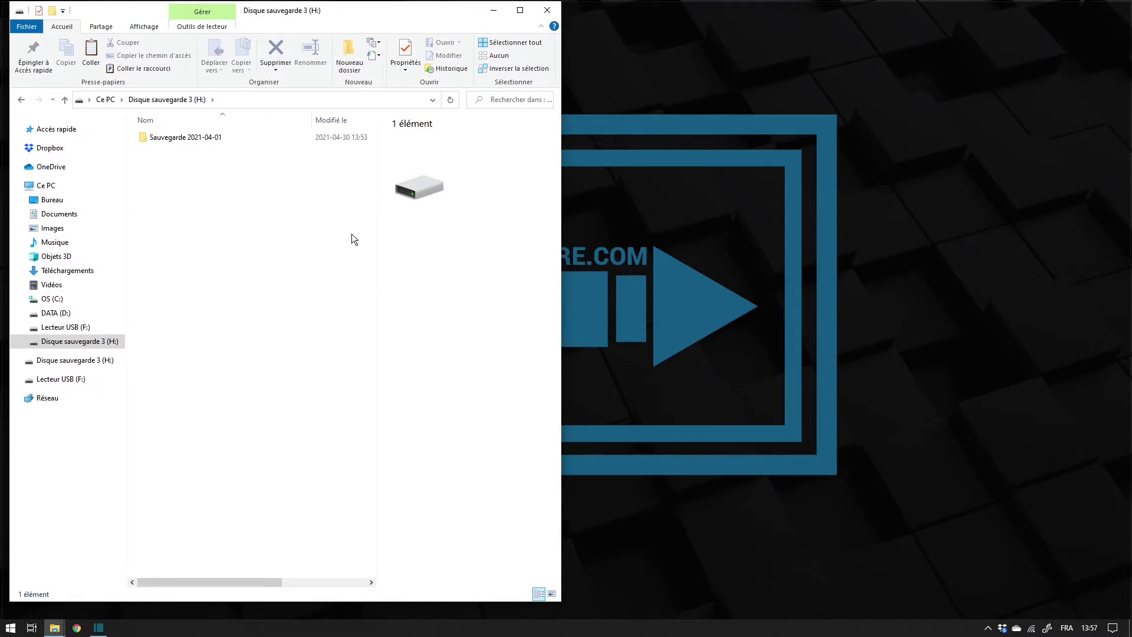
pyautogui.rightClick(58, 622)
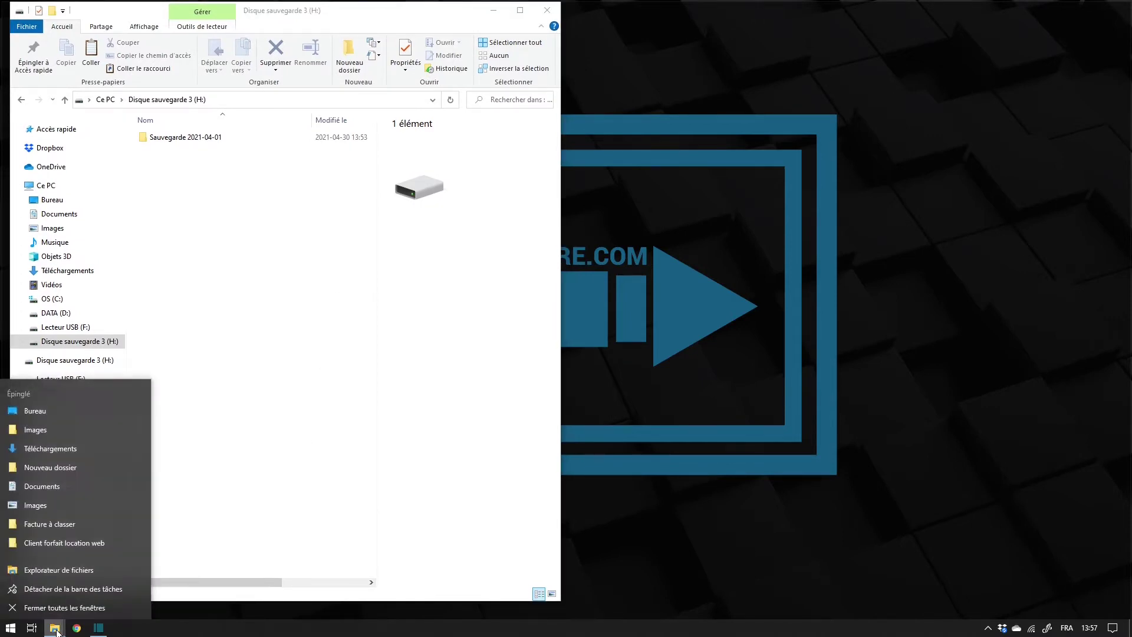
pyautogui.click(412, 548)
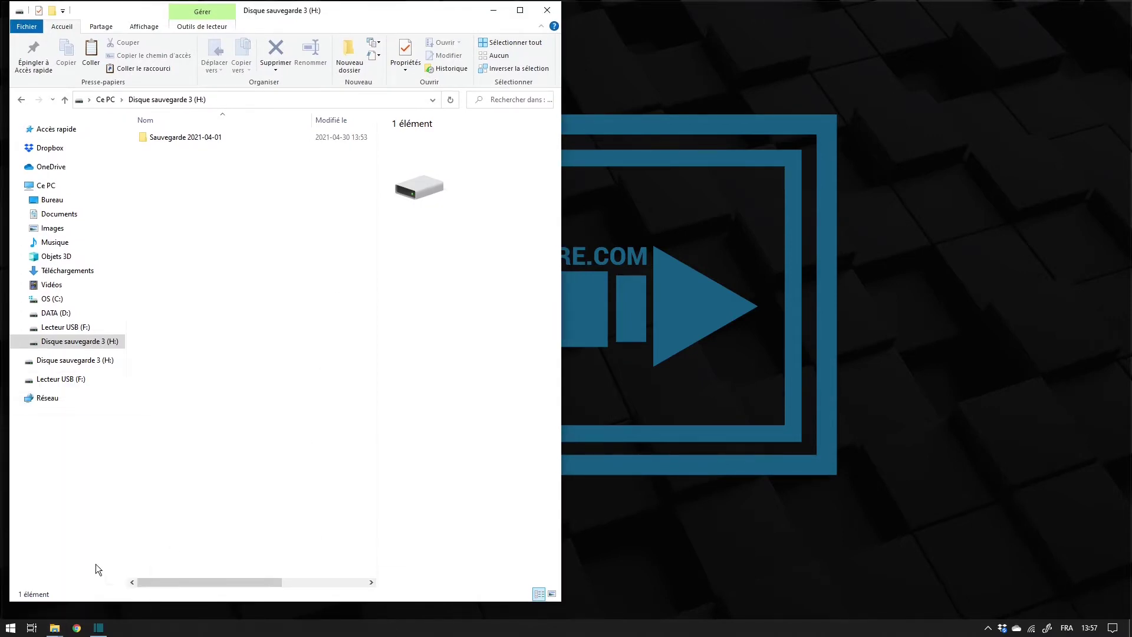
pyautogui.click(11, 628)
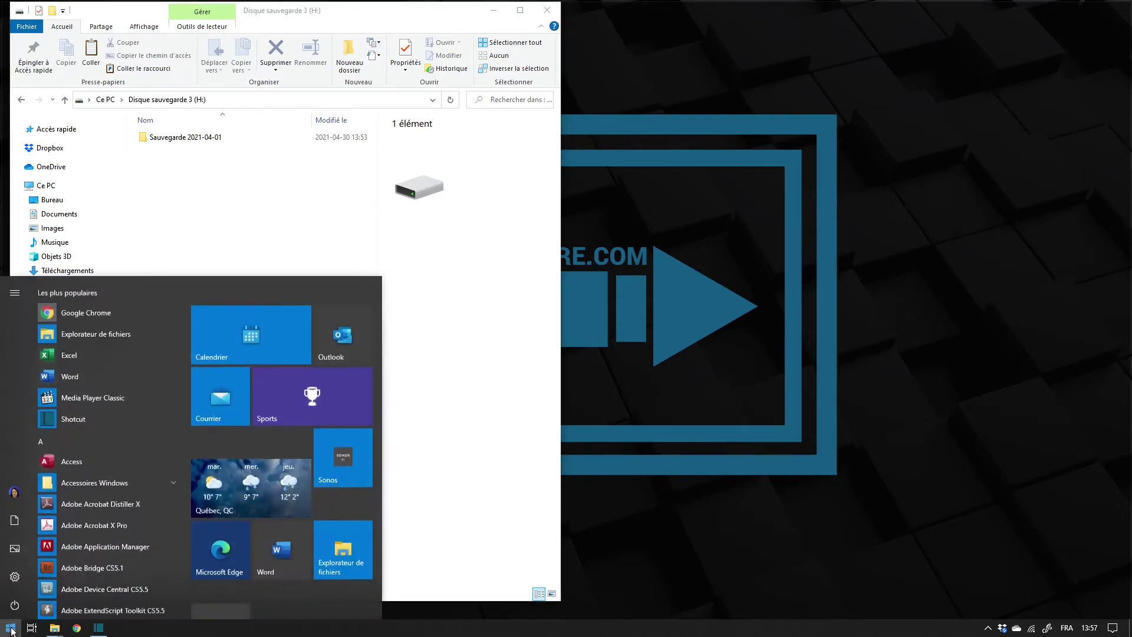
pyautogui.click(15, 607)
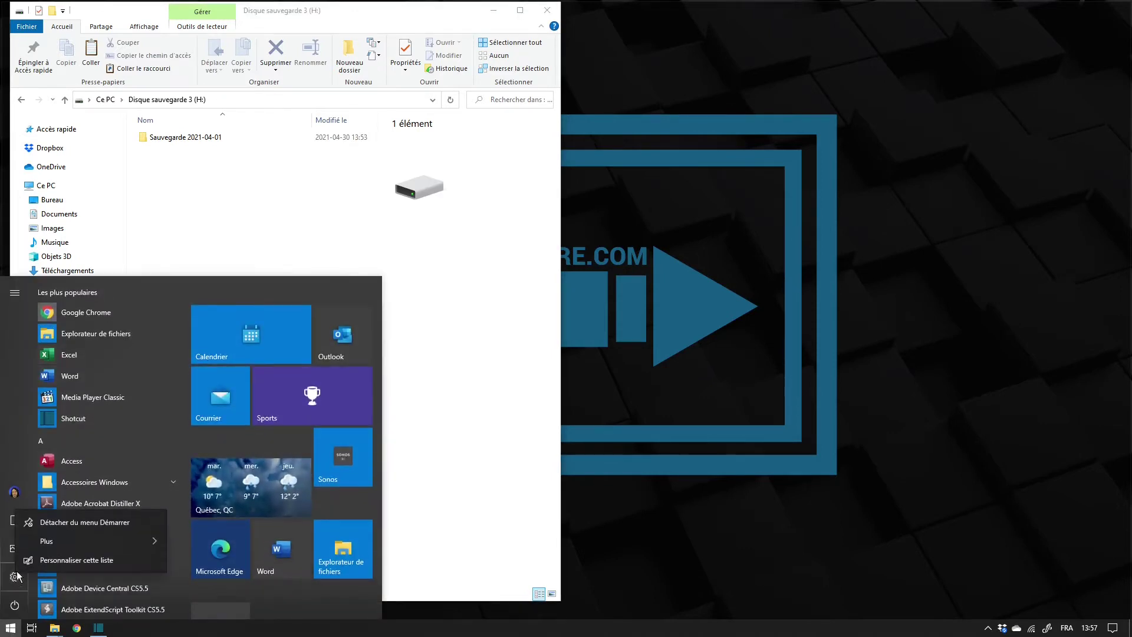
pyautogui.click(11, 627)
# Search for "expl", open a second Explorateur de fichiers window and place it beside the backup drive's window.
pyautogui.rightClick(12, 628)
pyautogui.click(77, 553)
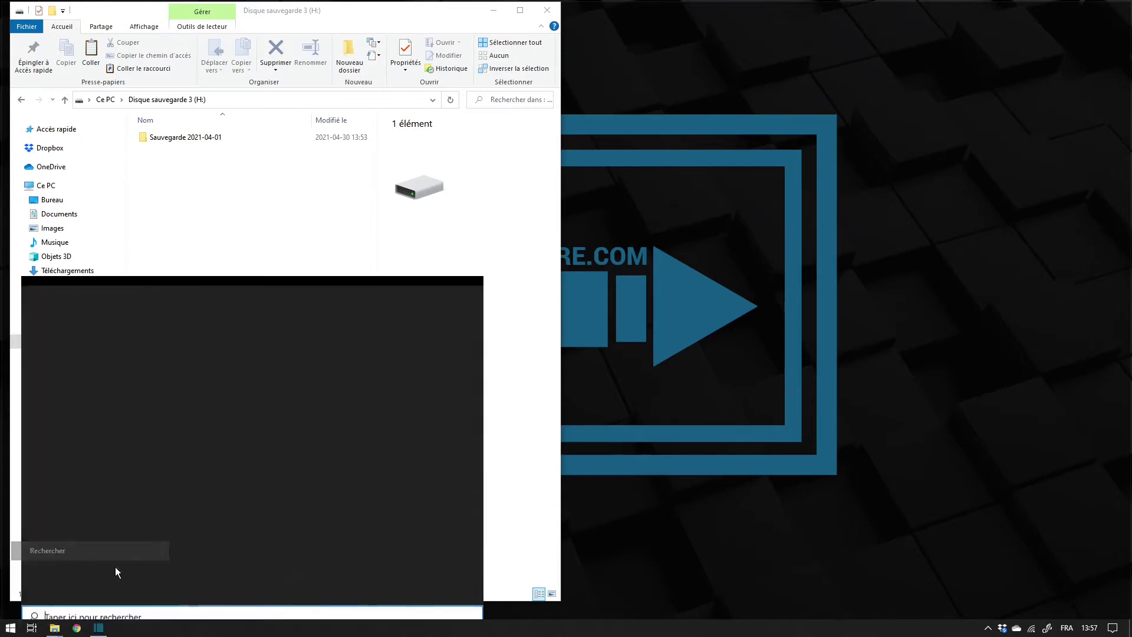
pyautogui.write('expl')
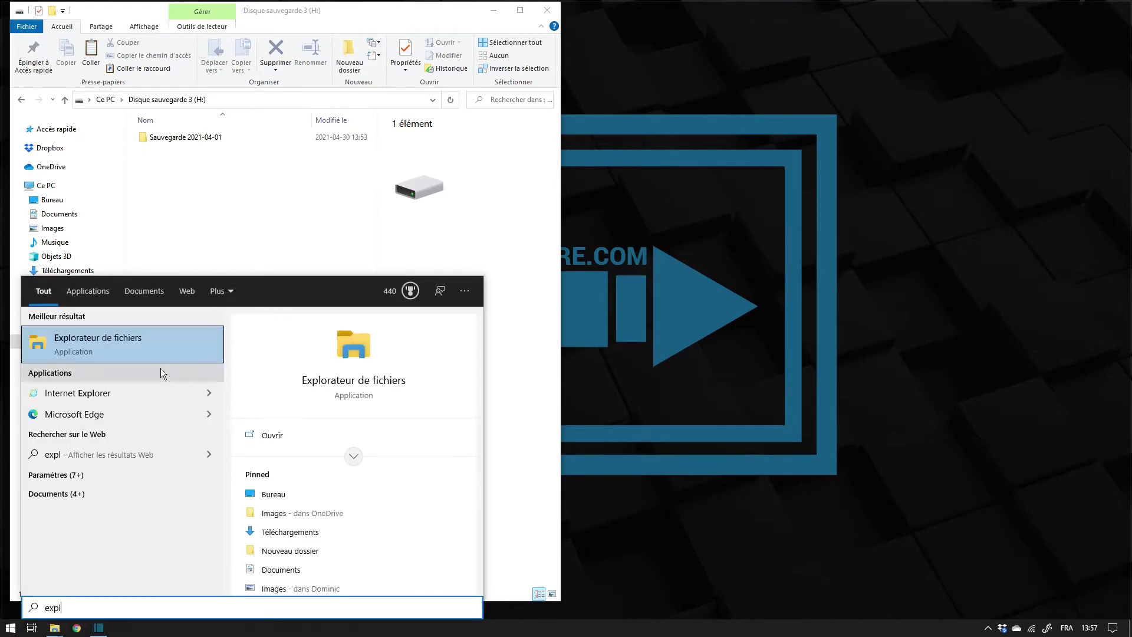
pyautogui.click(104, 346)
pyautogui.moveTo(280, 12); pyautogui.dragTo(815, 13)
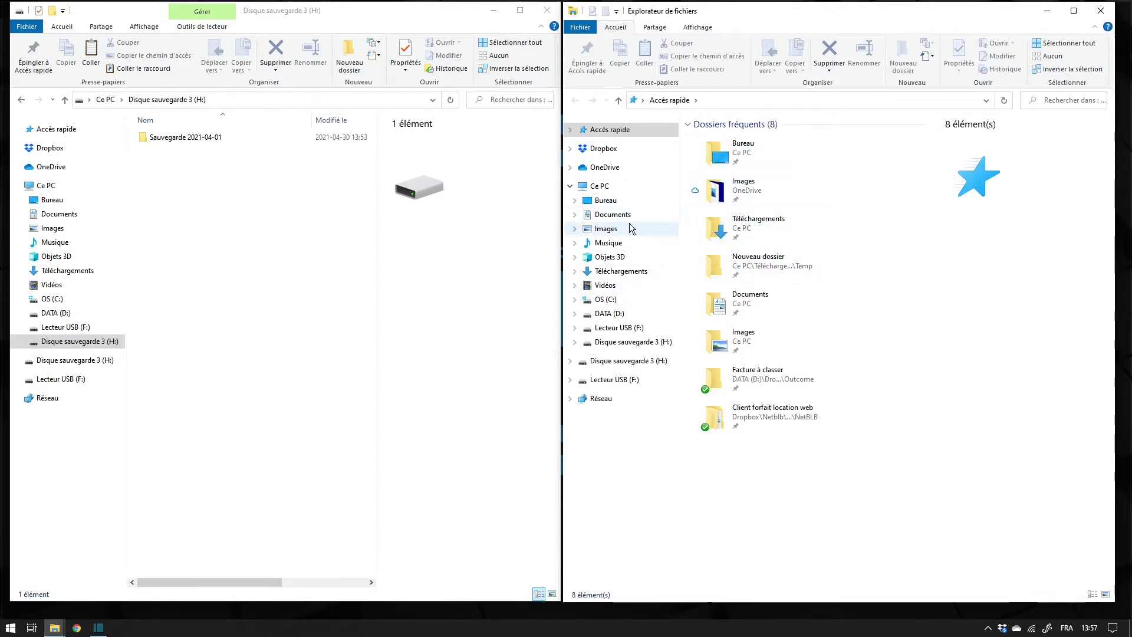
# Examine the personal folders under Ce PC, including Documents, Images, Musique, Téléchargements and Vidéos, ending on Documents.
pyautogui.click(569, 187)
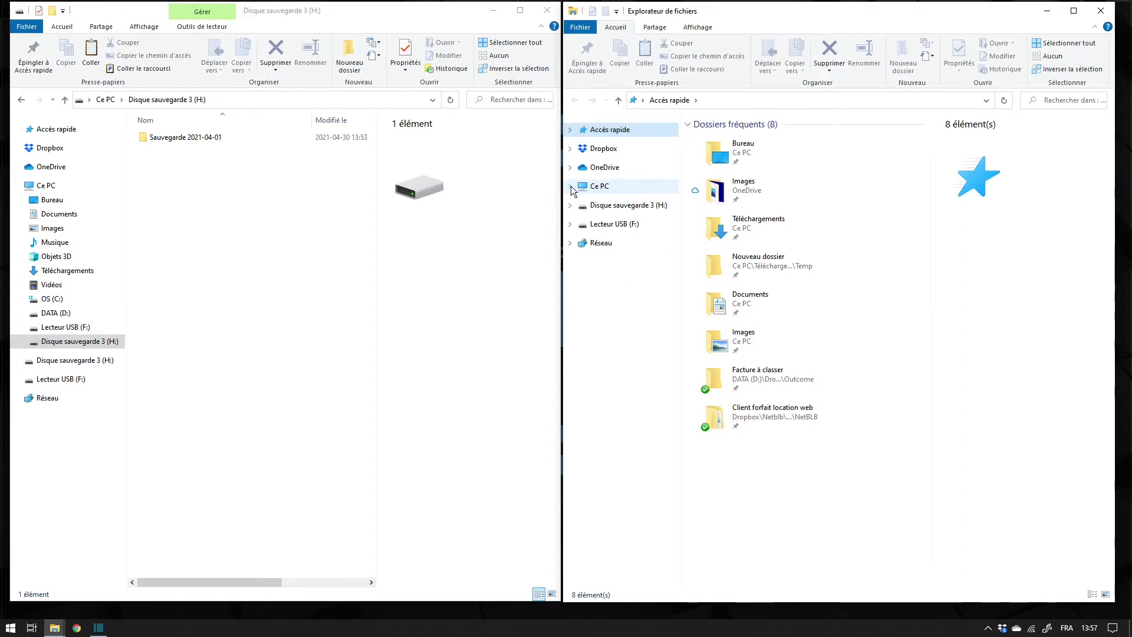
pyautogui.click(570, 187)
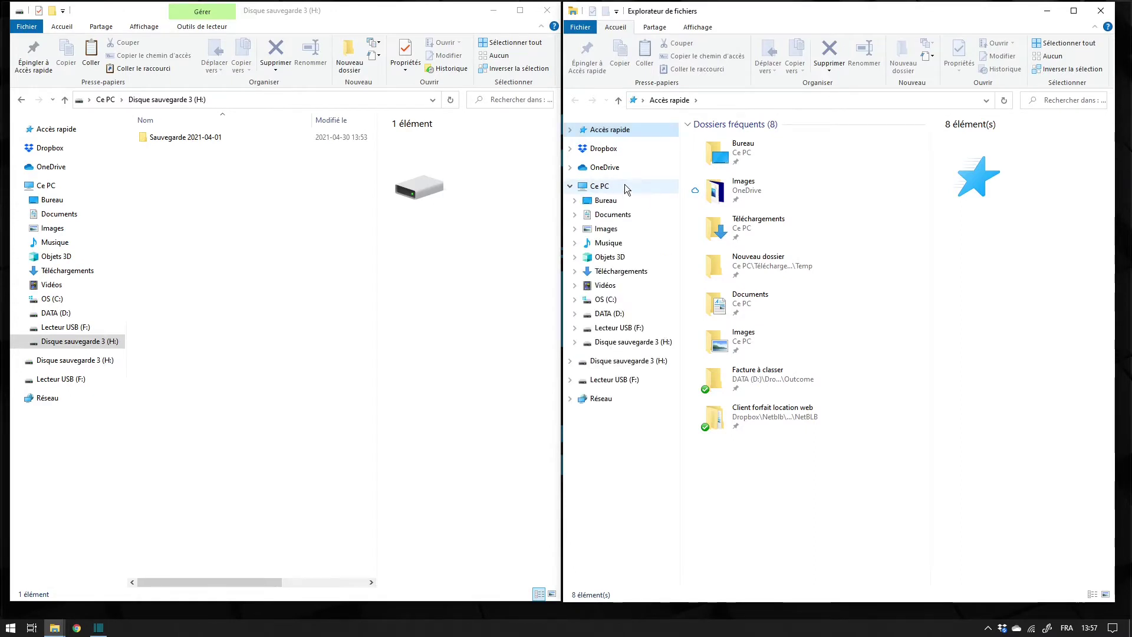
pyautogui.click(620, 215)
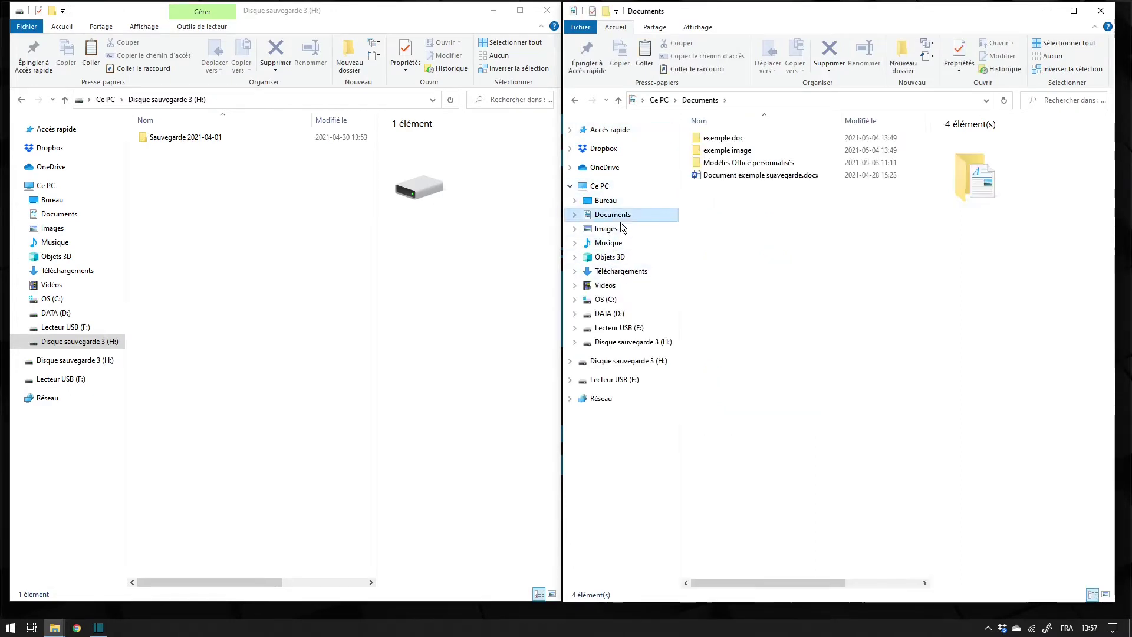
pyautogui.click(619, 229)
pyautogui.click(617, 244)
pyautogui.click(613, 256)
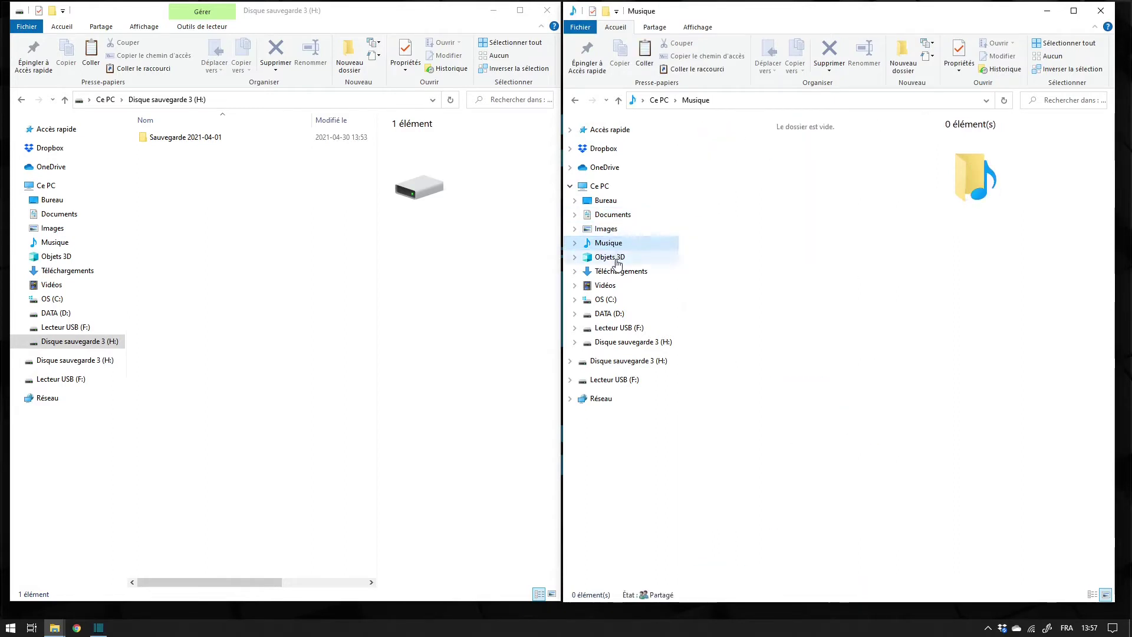
pyautogui.click(613, 272)
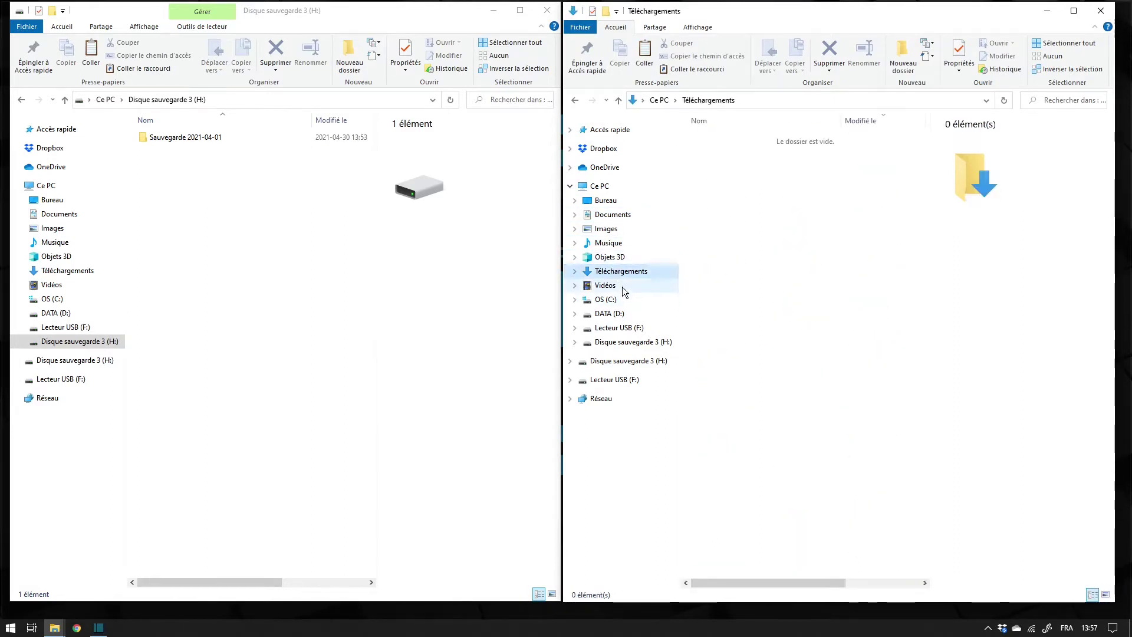
pyautogui.click(608, 286)
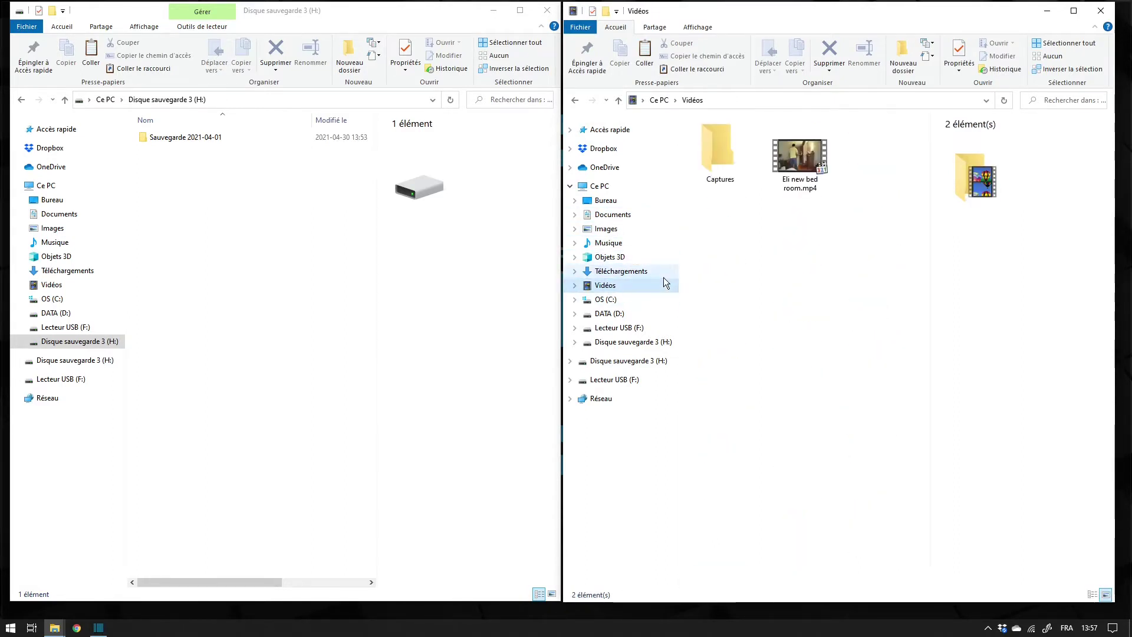
pyautogui.click(613, 244)
pyautogui.click(617, 215)
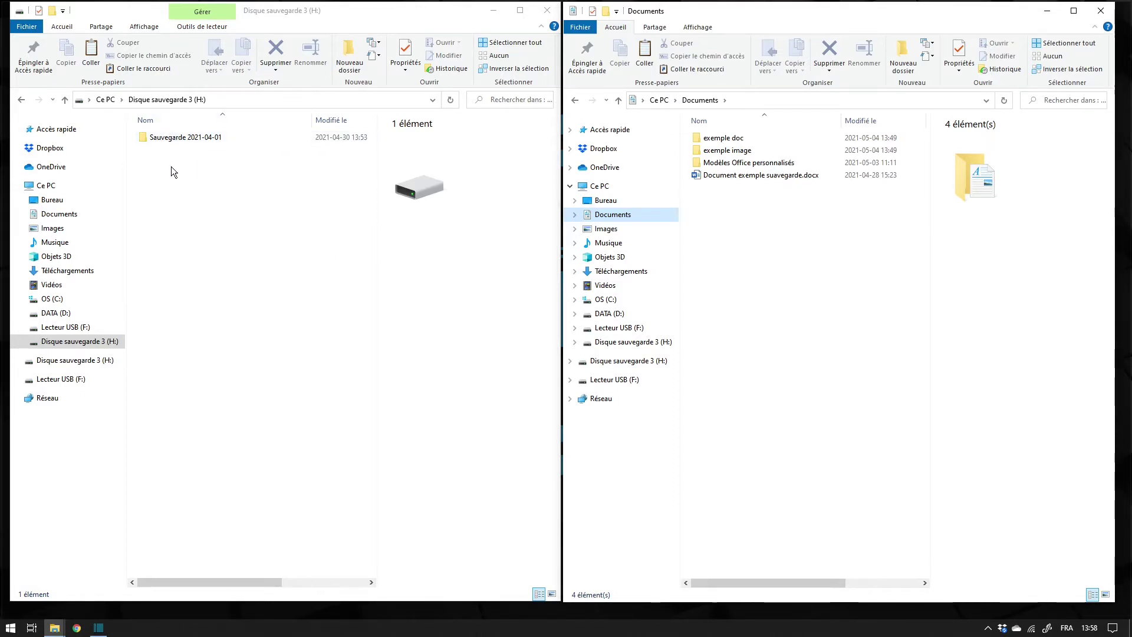
# Create a new folder named "Sauvegarde 2021-05-04" on Disque sauvegarde 3 (H:).
pyautogui.rightClick(164, 202)
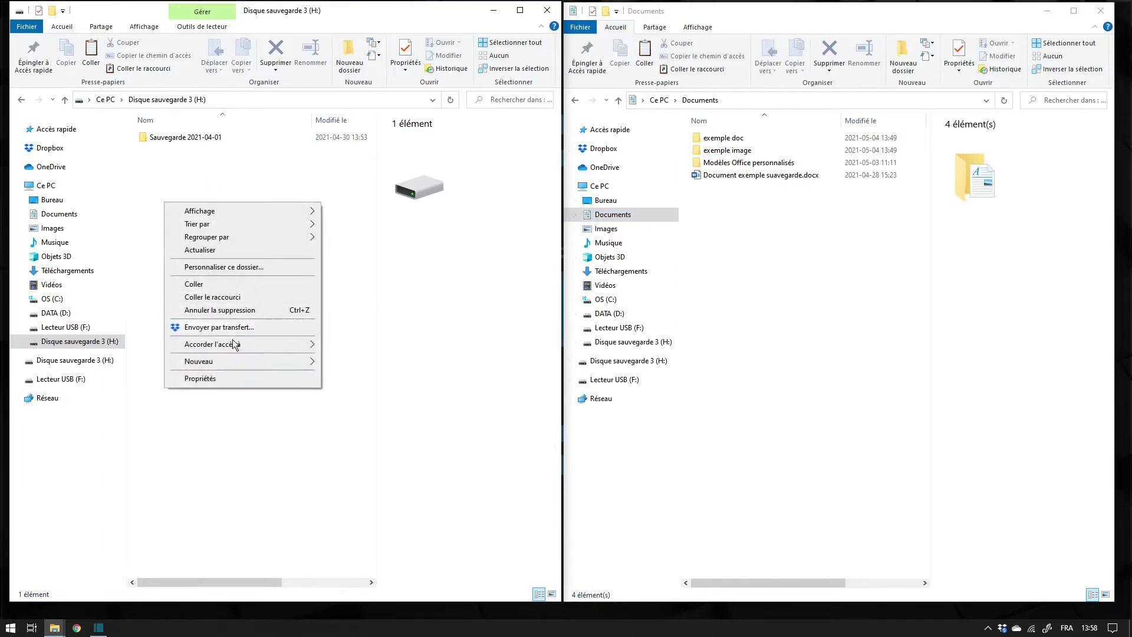
pyautogui.moveTo(243, 358)
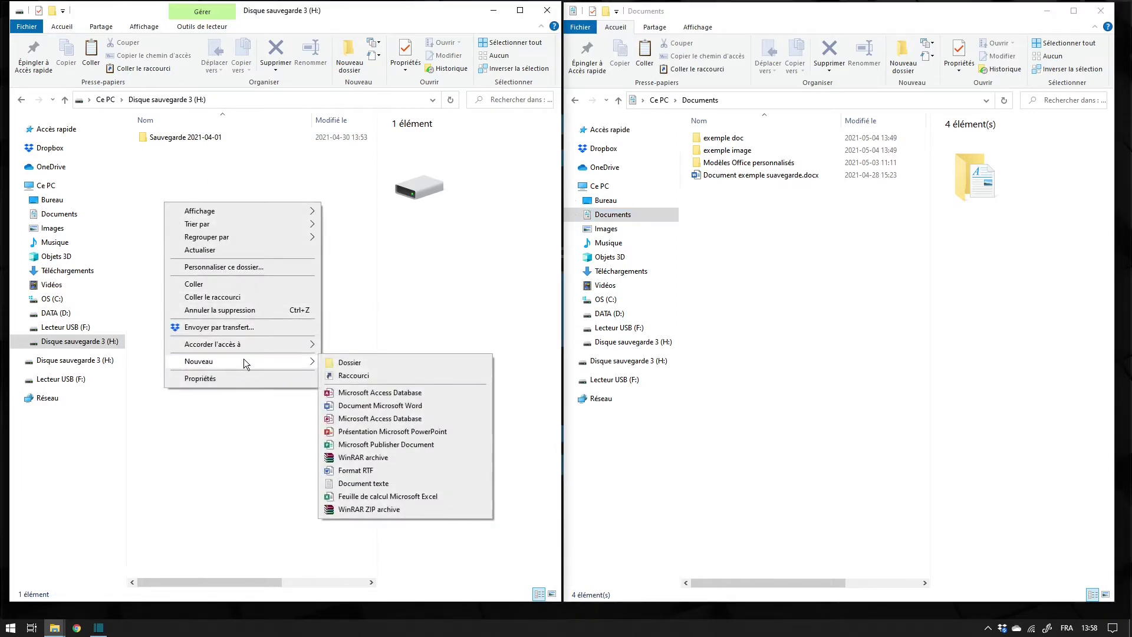
pyautogui.click(360, 366)
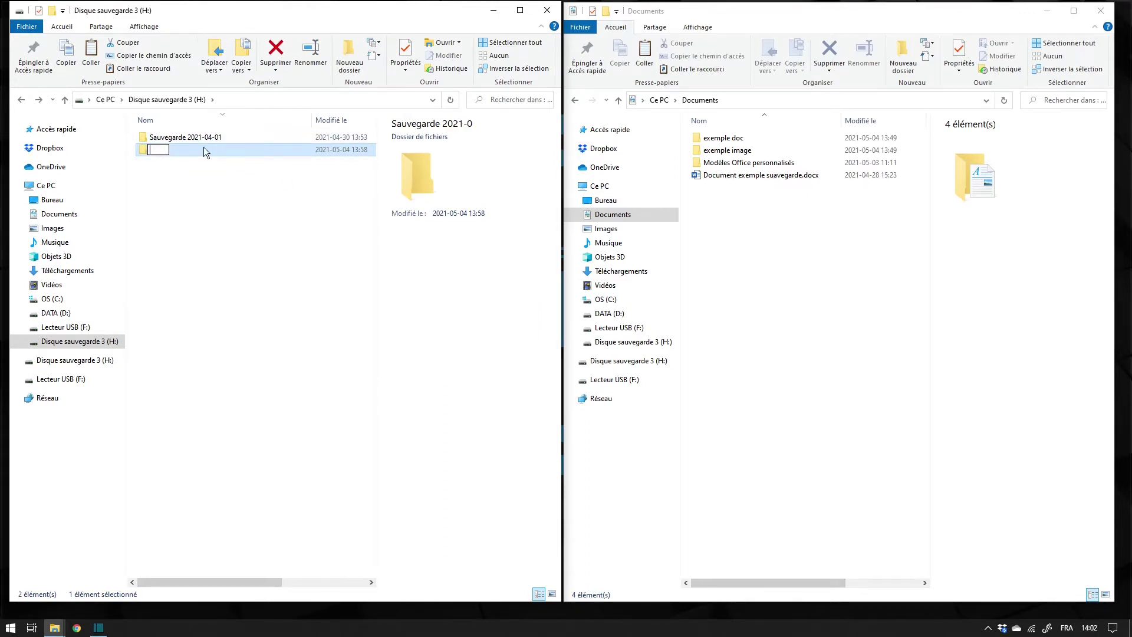
pyautogui.write('Sauvegarde 2021-05-04')
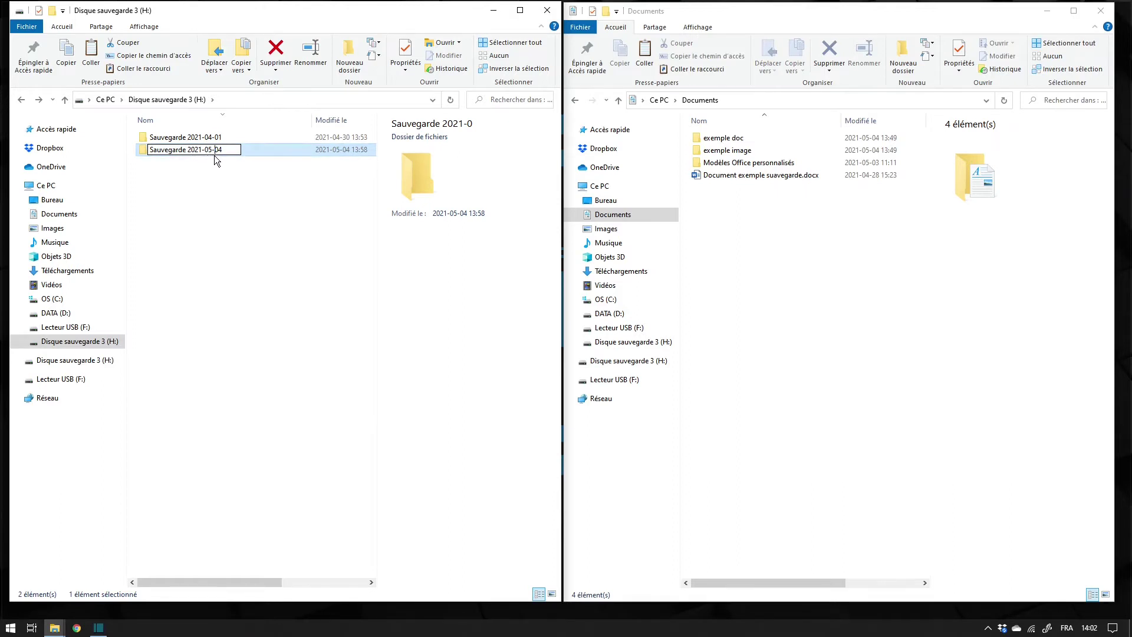
pyautogui.click(240, 189)
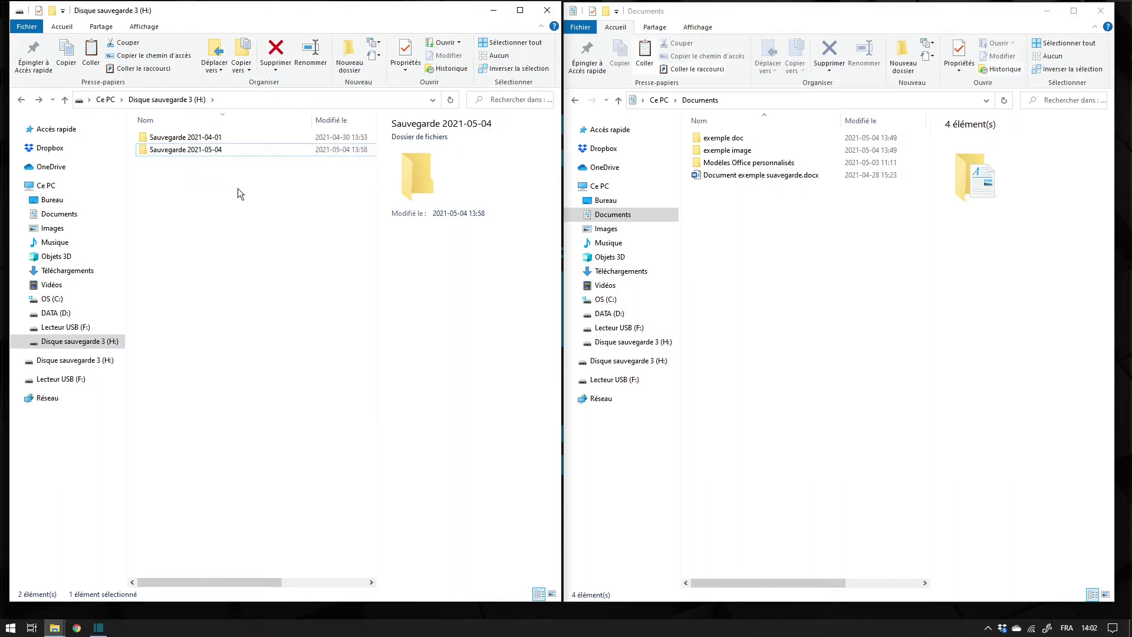
# Compare the two backup folders on the H: drive and open Sauvegarde 2021-05-04.
pyautogui.click(205, 140)
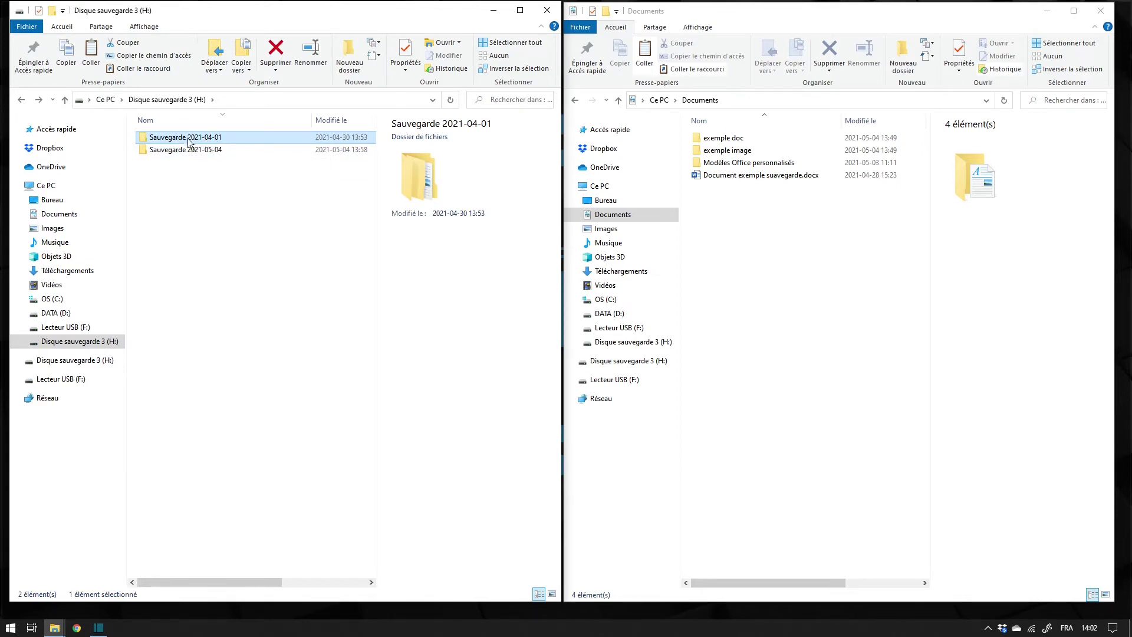
pyautogui.click(203, 151)
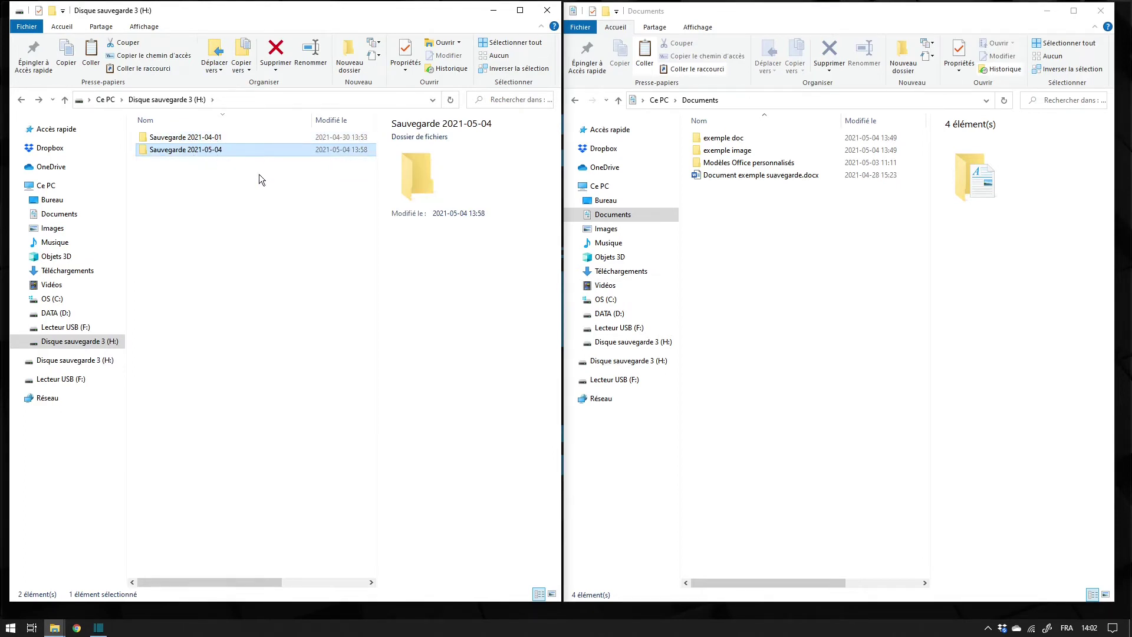
pyautogui.click(191, 232)
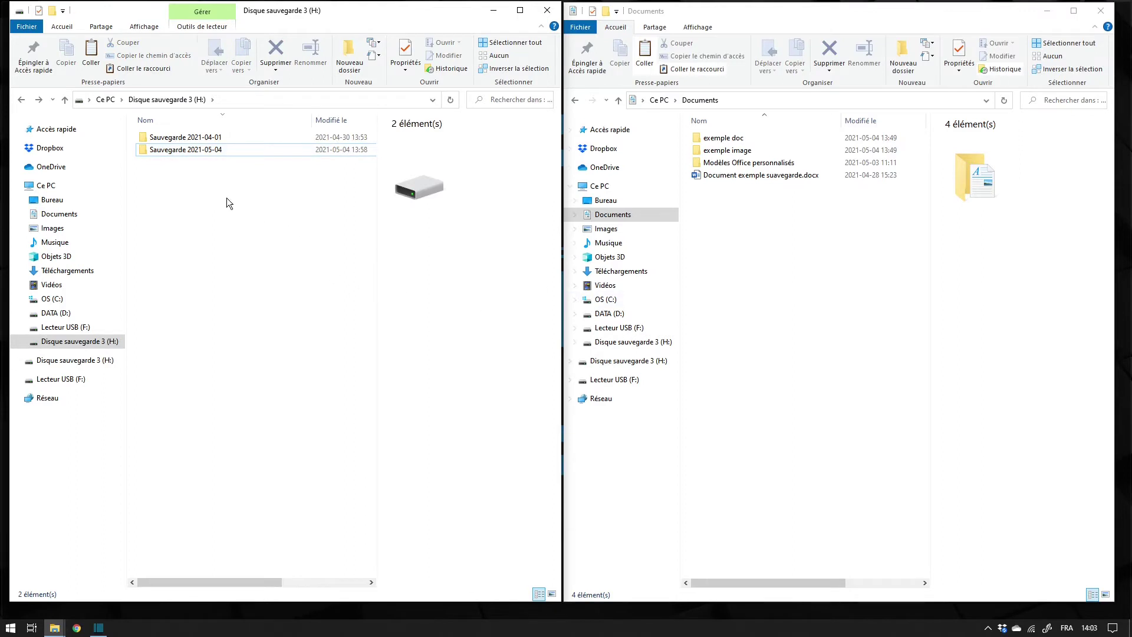
pyautogui.click(190, 151)
pyautogui.click(166, 182)
pyautogui.click(175, 153)
pyautogui.doubleClick(196, 154)
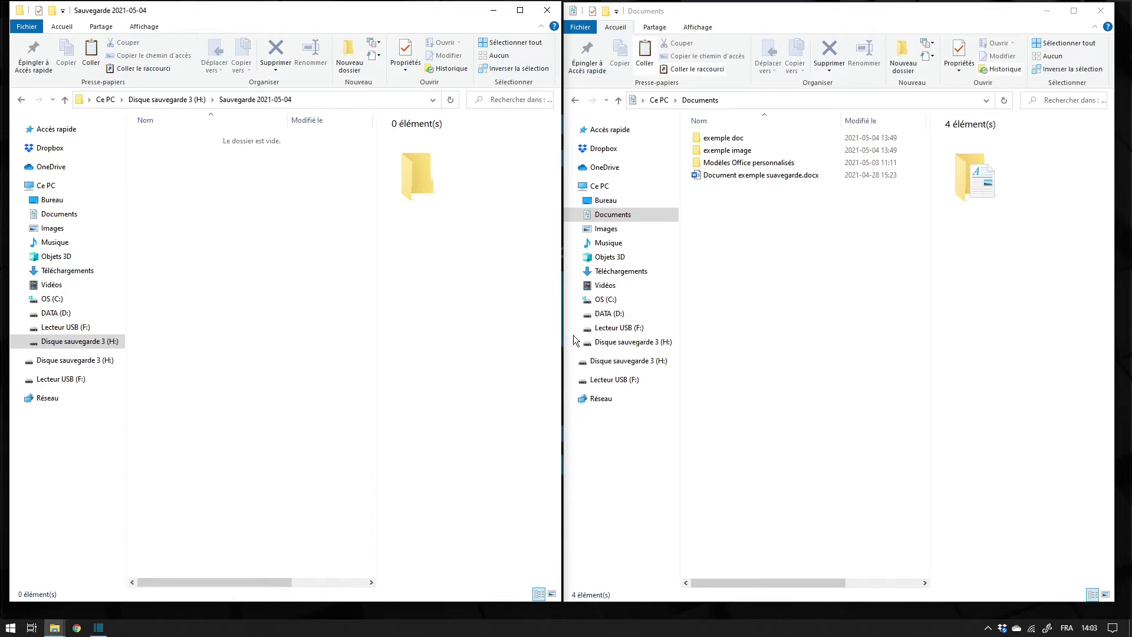
# Copy the Images folder from Ce PC into the Sauvegarde 2021-05-04 folder.
pyautogui.click(618, 215)
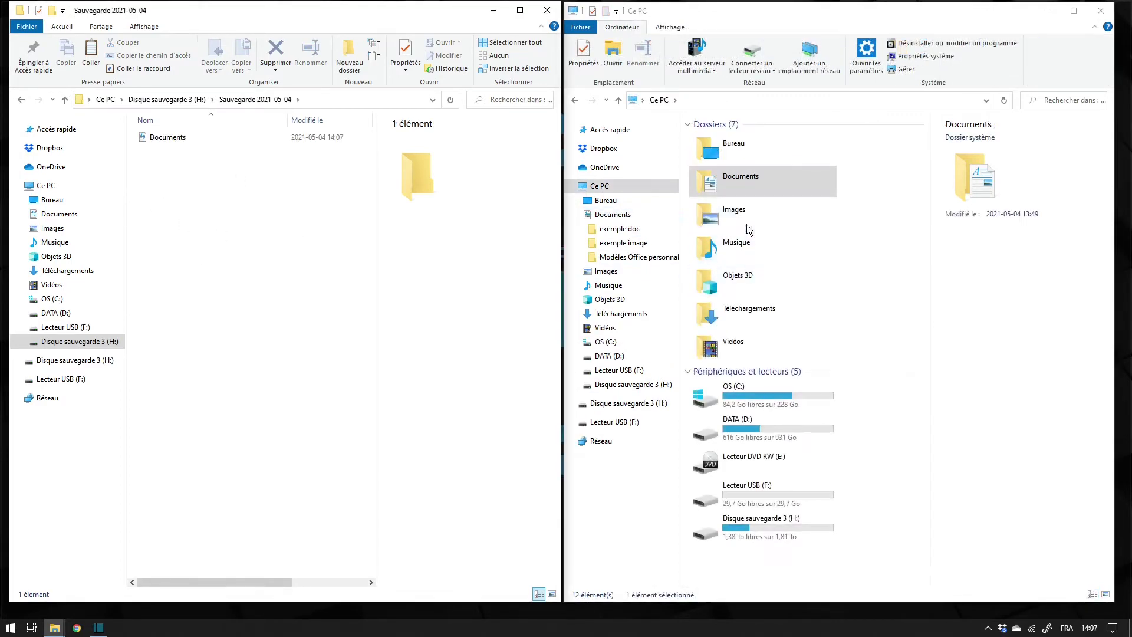
pyautogui.click(744, 220)
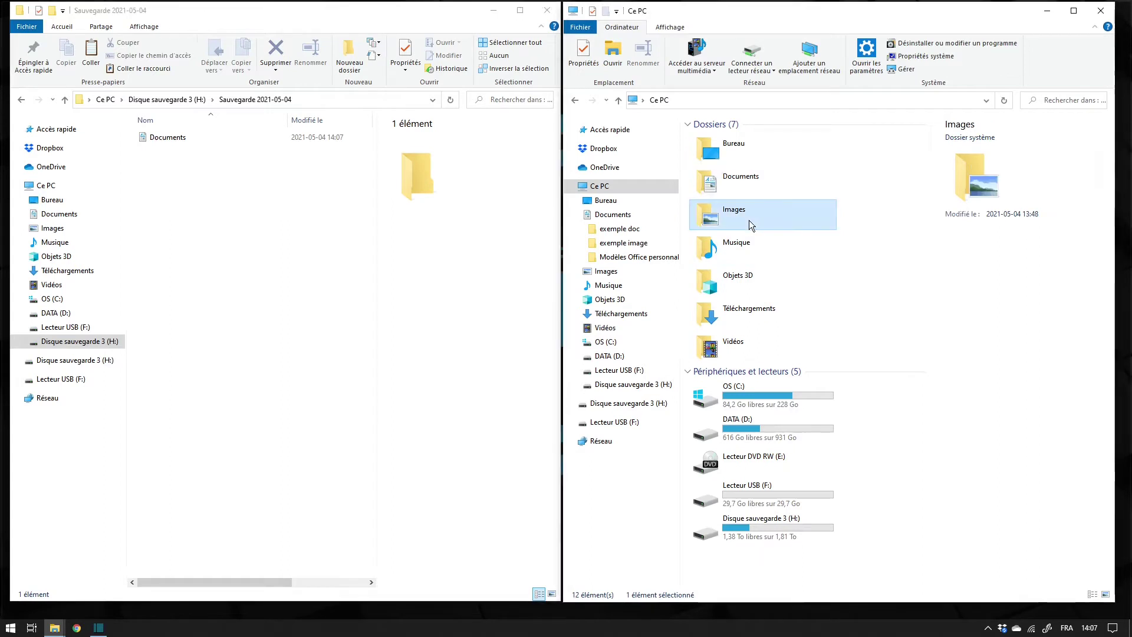
pyautogui.moveTo(765, 225); pyautogui.dragTo(199, 228)
pyautogui.press('ctrl')
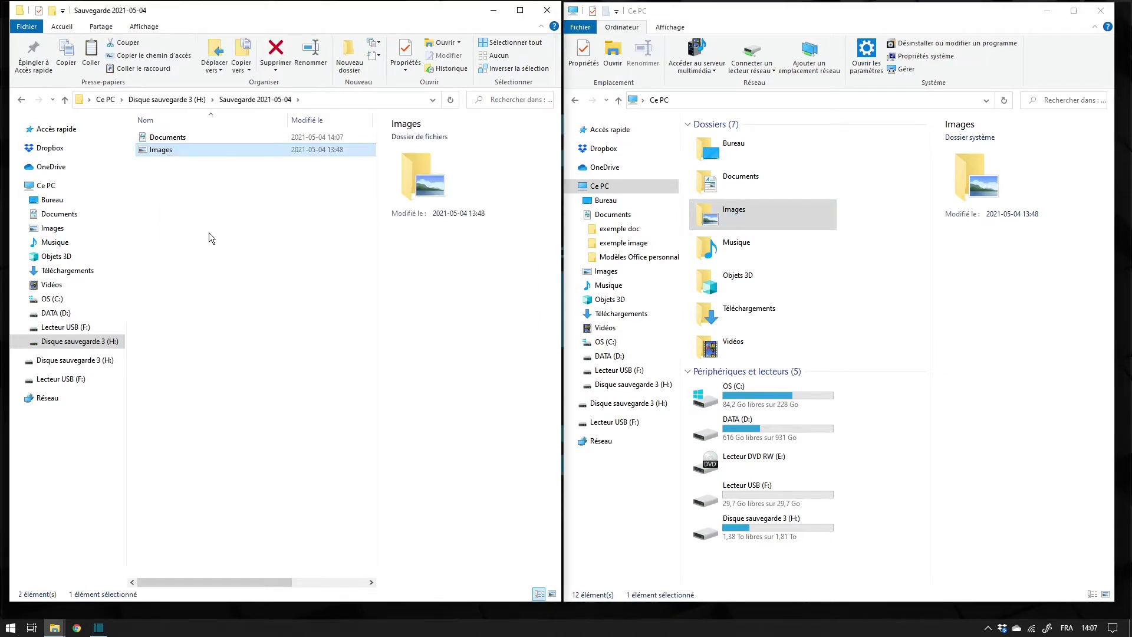
# Review the remaining personal folders down to Vidéos under Ce PC, and return the backup window to the H: drive's root.
pyautogui.click(742, 251)
pyautogui.click(763, 286)
pyautogui.click(766, 307)
pyautogui.click(761, 336)
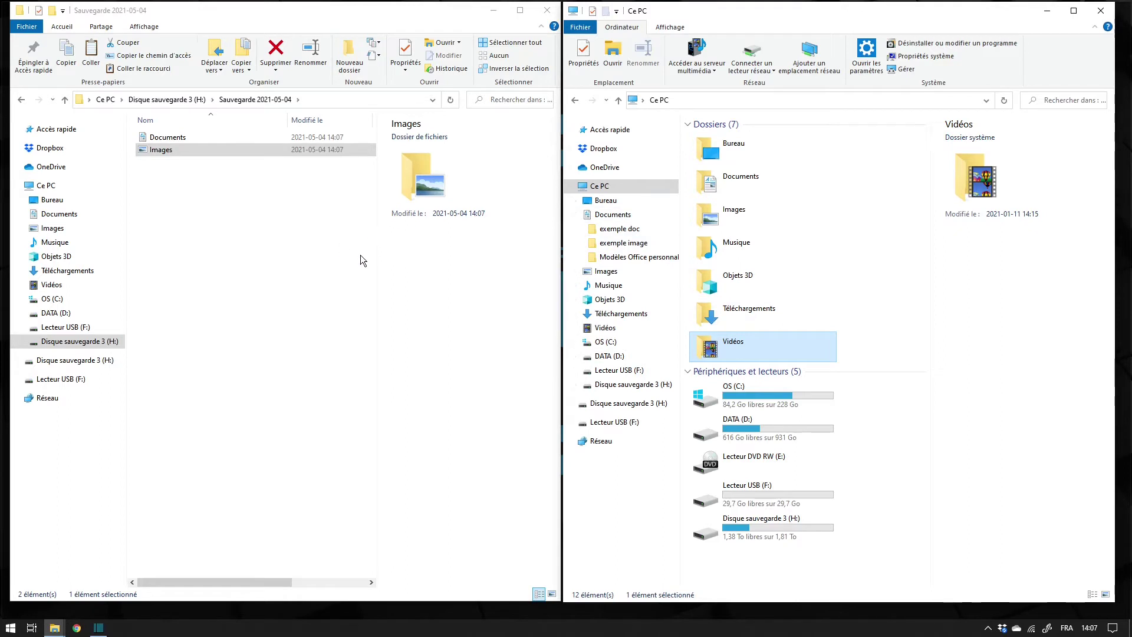
pyautogui.click(187, 104)
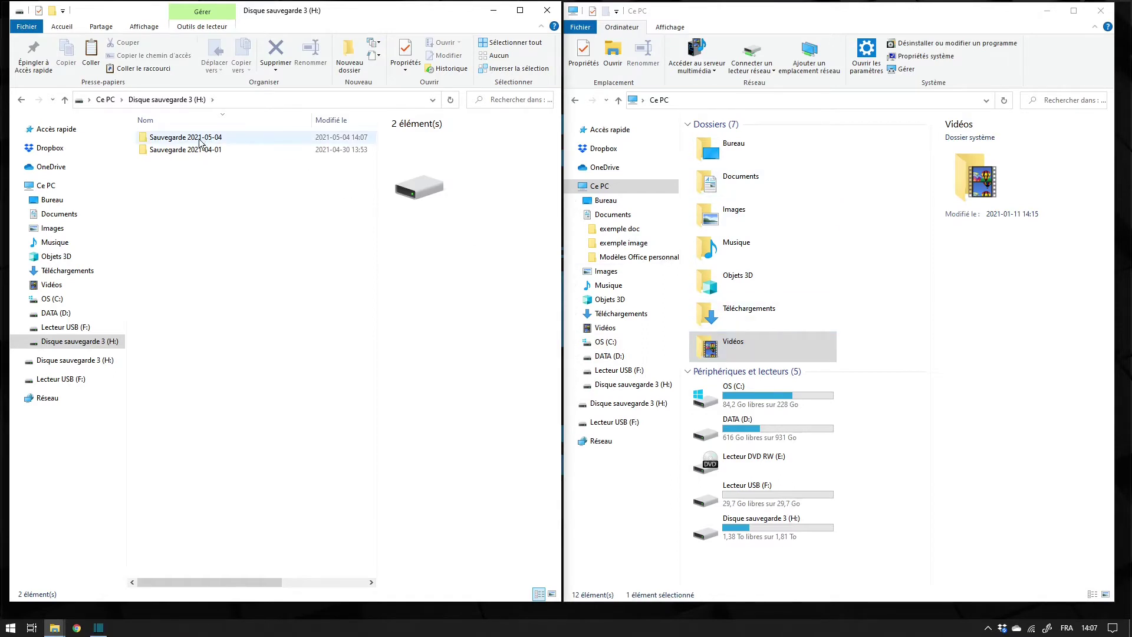
pyautogui.moveTo(200, 142)
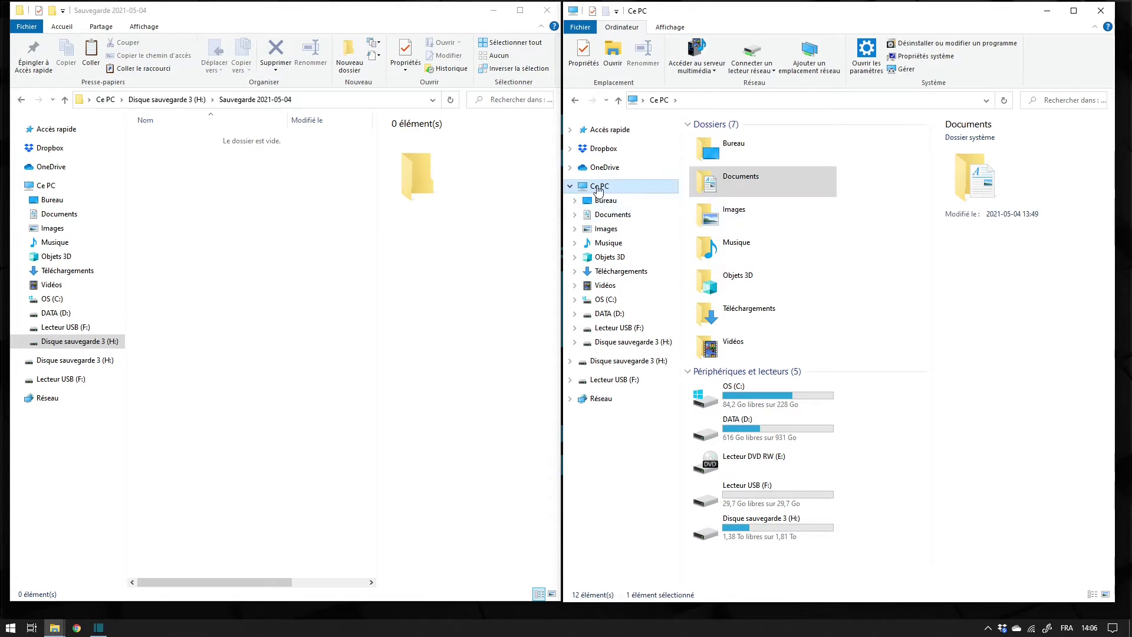
# Show the contents of Ce PC beside the empty backup folder and open its Documents folder.
pyautogui.click(615, 189)
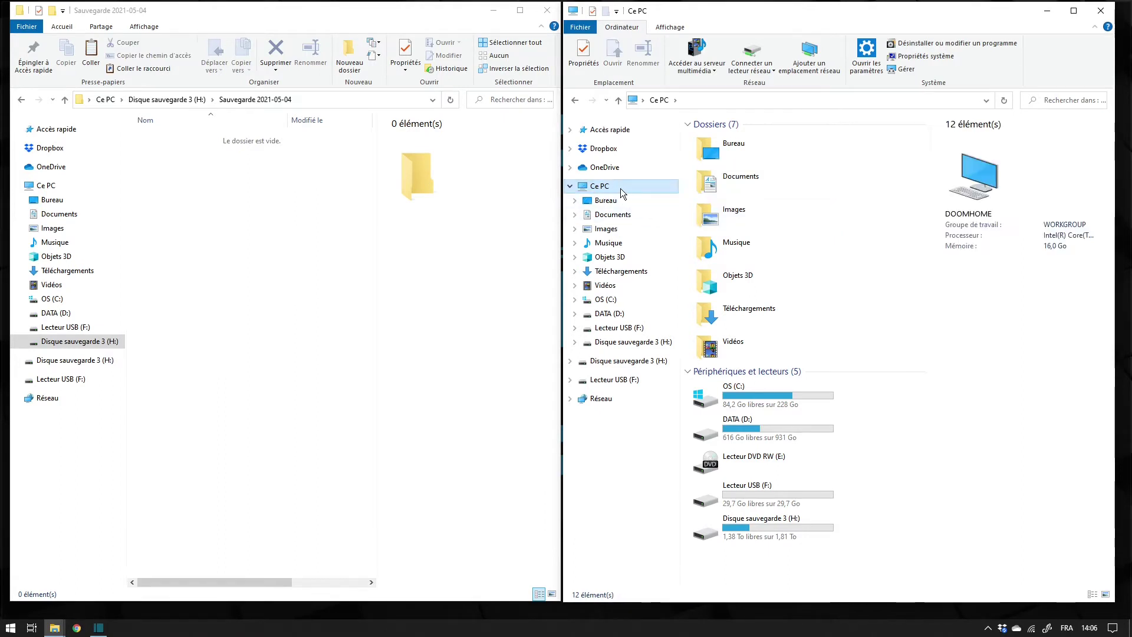
pyautogui.doubleClick(739, 186)
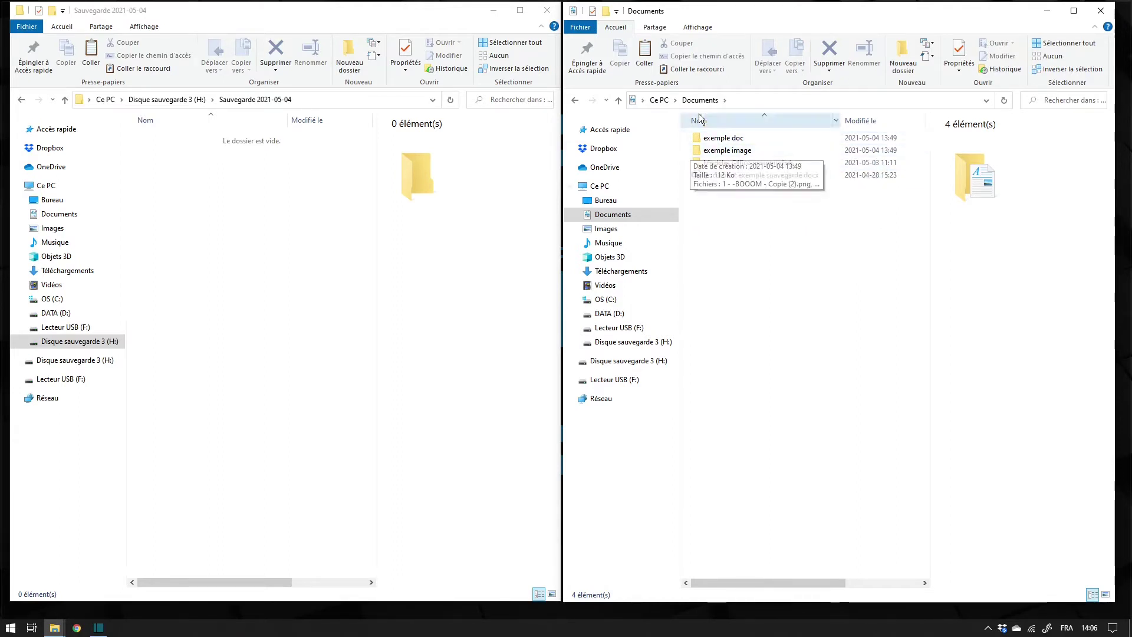
# Return to Ce PC and copy its Documents folder into the empty Sauvegarde 2021-05-04 folder.
pyautogui.click(656, 101)
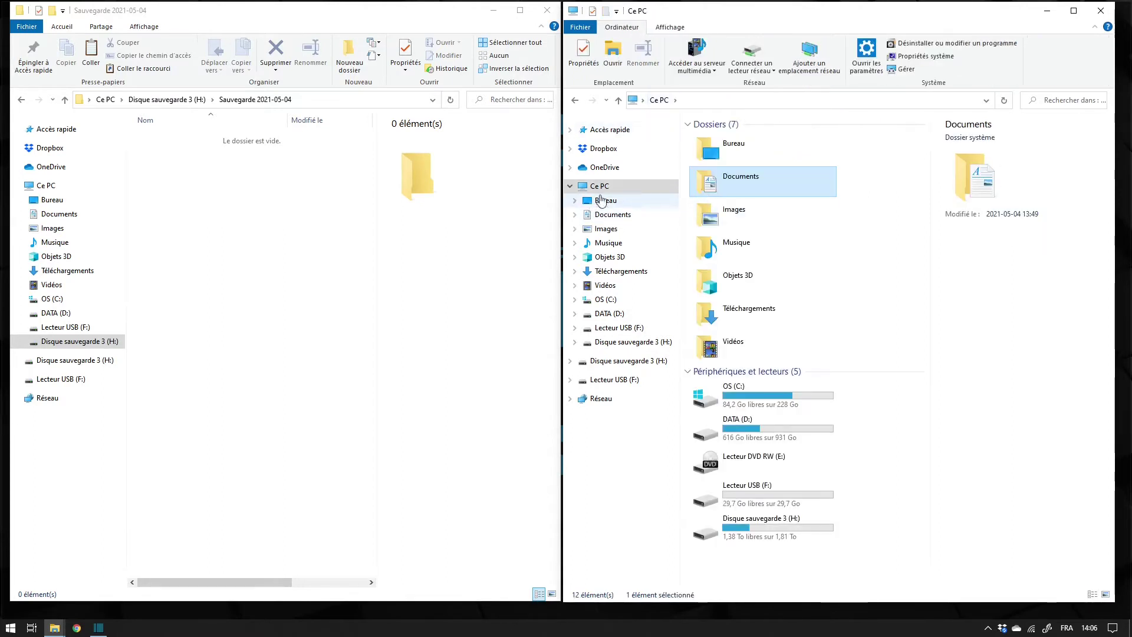
pyautogui.click(743, 181)
pyautogui.moveTo(742, 182); pyautogui.dragTo(217, 211)
pyautogui.press('ctrl')
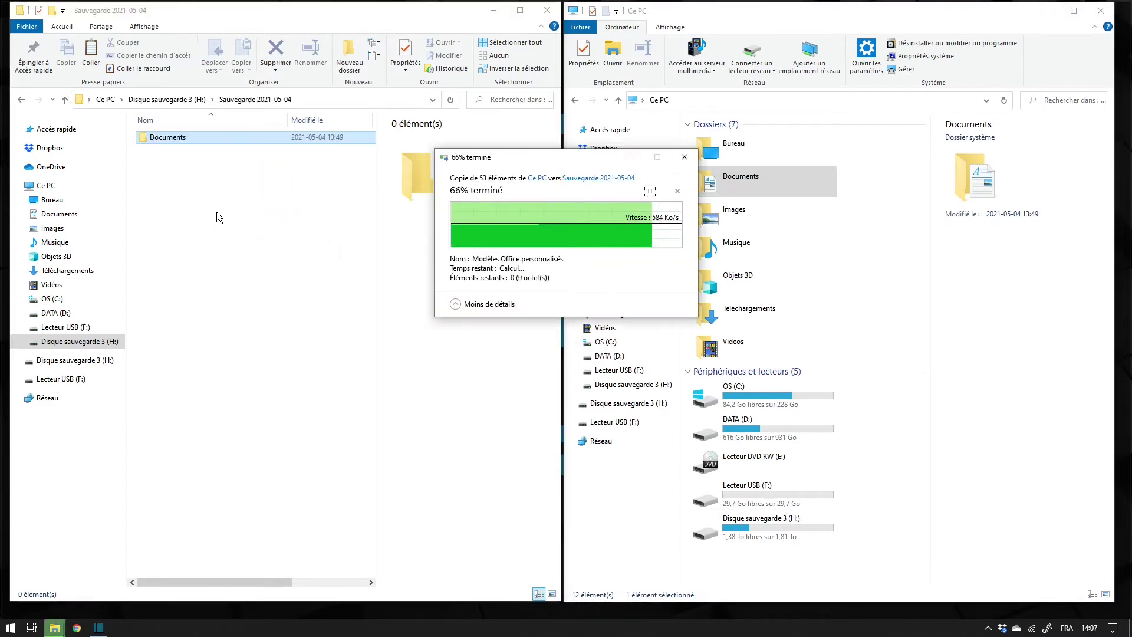
# Check the contents of the copied Documents folder, then go up to the H: drive's root and reopen Sauvegarde 2021-05-04.
pyautogui.doubleClick(174, 140)
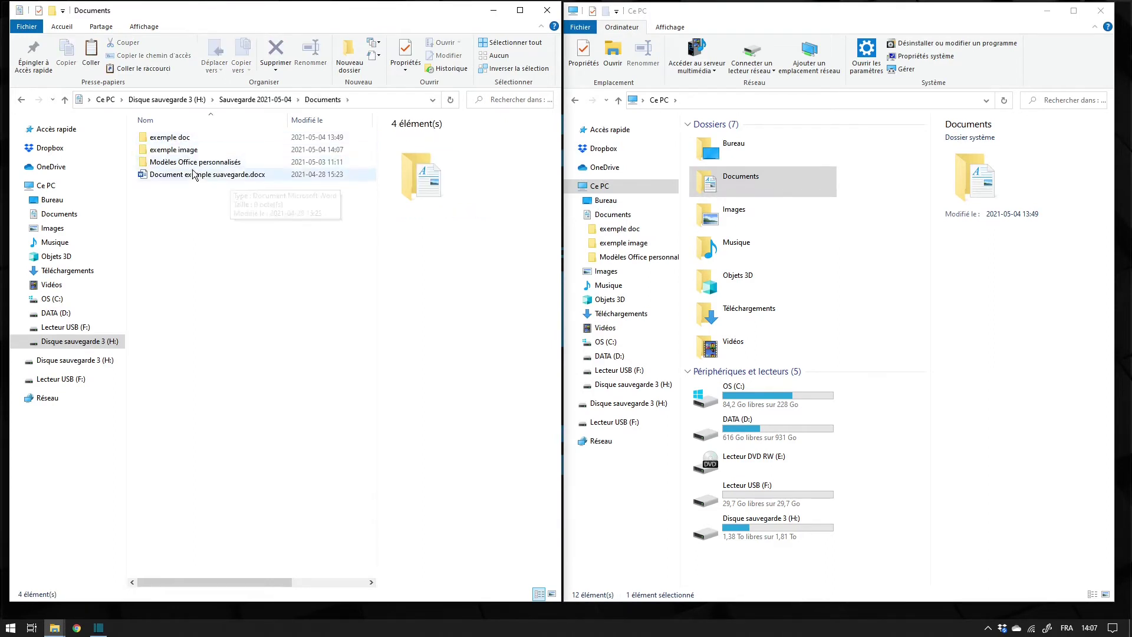
pyautogui.click(259, 100)
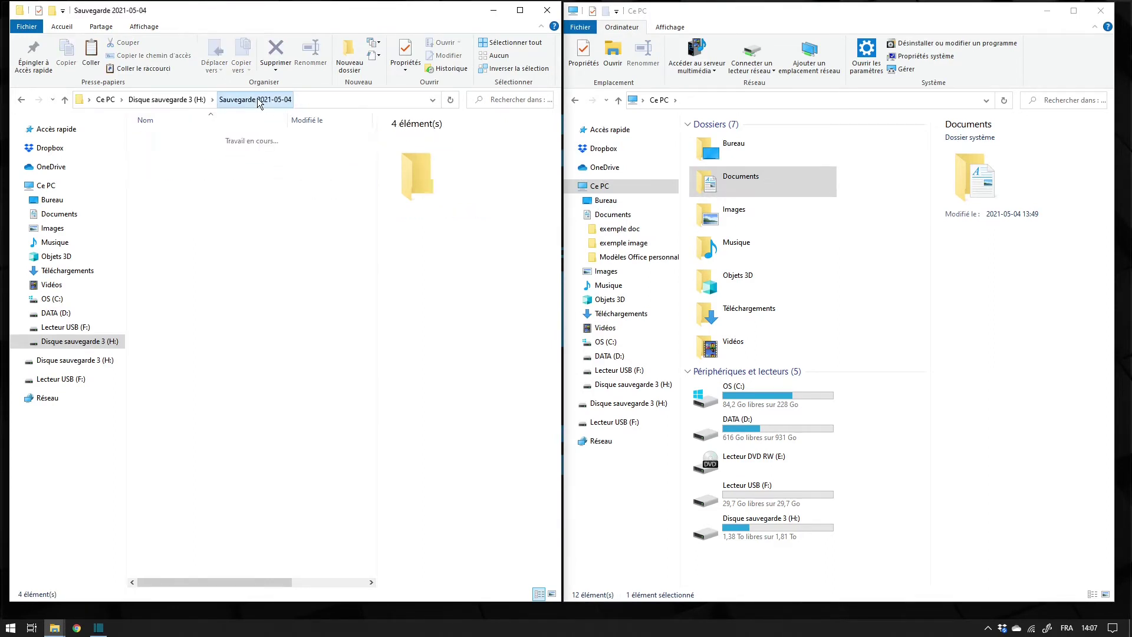
pyautogui.click(168, 100)
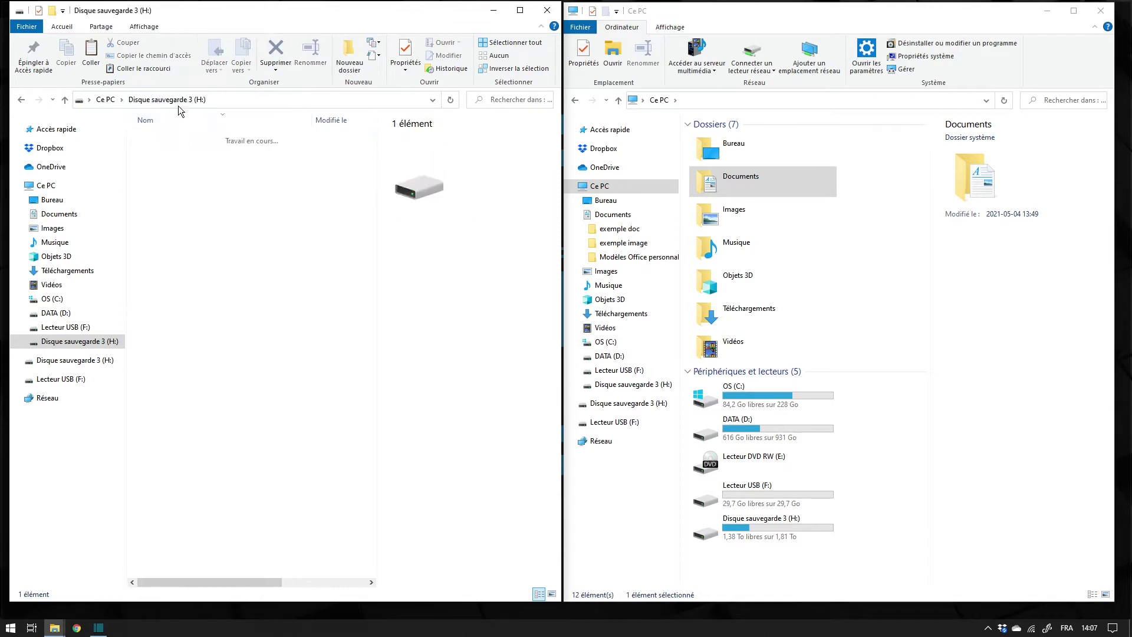
pyautogui.click(207, 186)
pyautogui.doubleClick(186, 138)
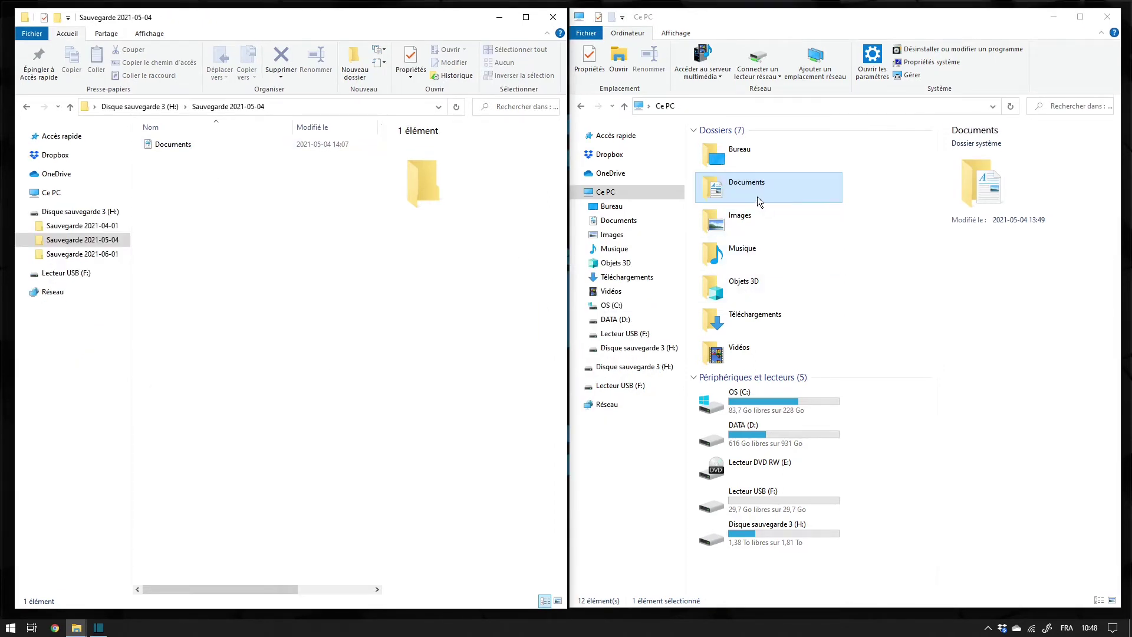
# Copy the Images folder from Ce PC and paste it beside Documents in Sauvegarde 2021-05-04.
pyautogui.rightClick(747, 216)
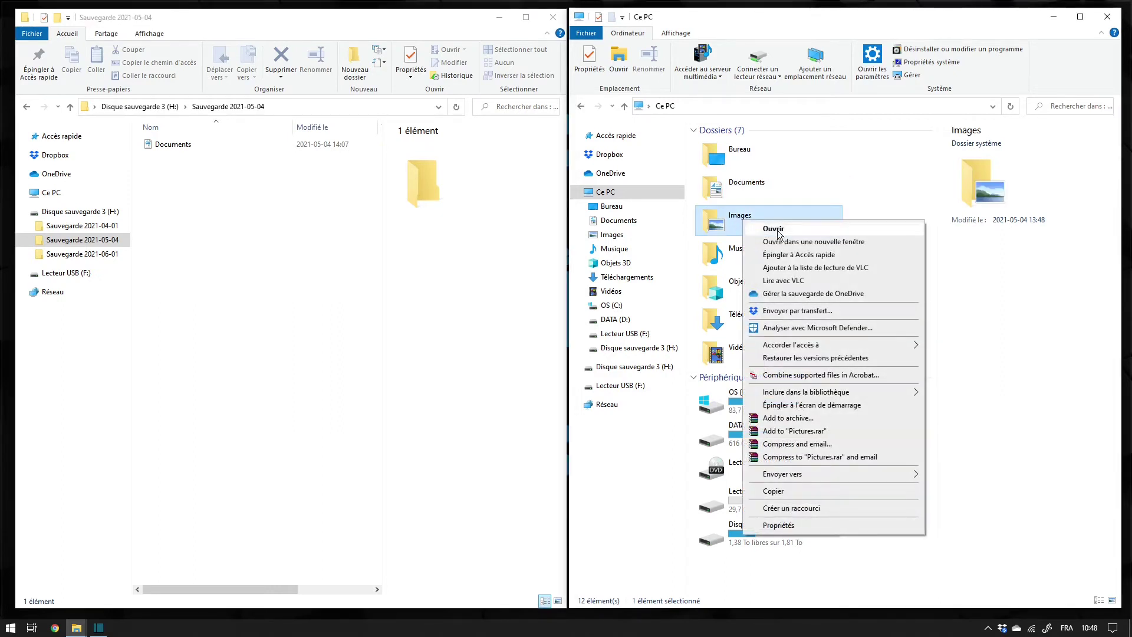
pyautogui.click(778, 490)
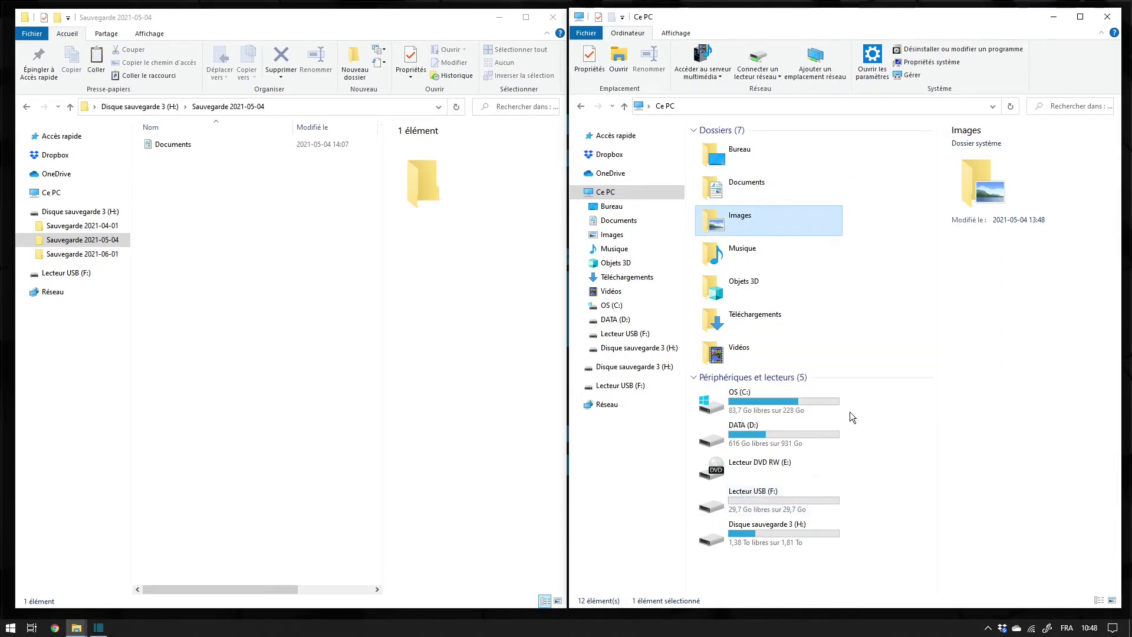
pyautogui.click(213, 235)
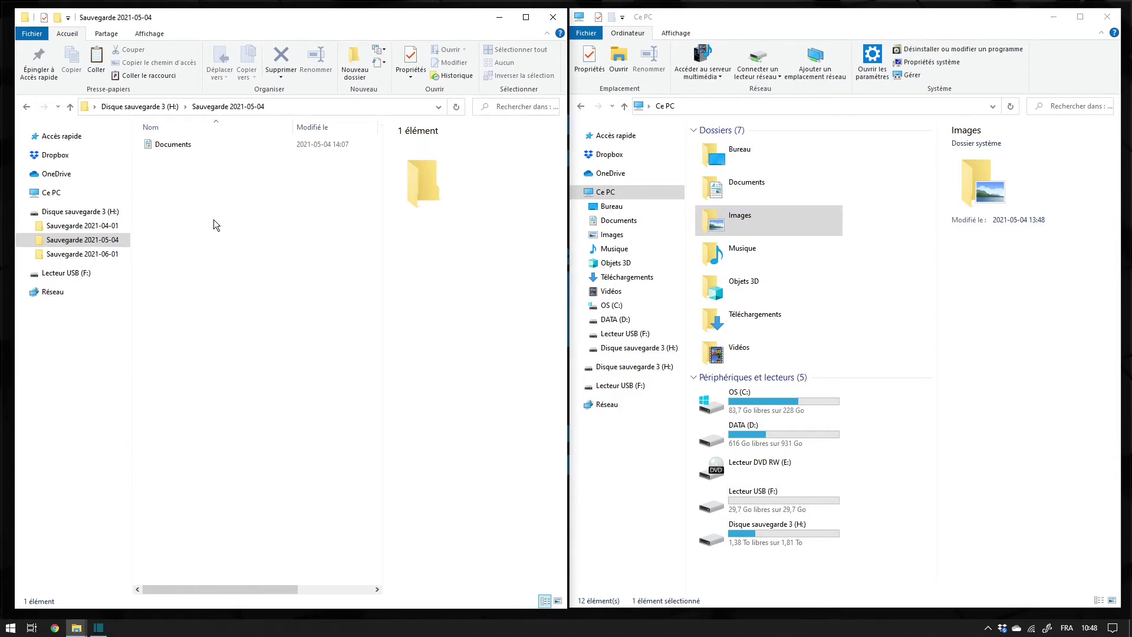
pyautogui.rightClick(185, 199)
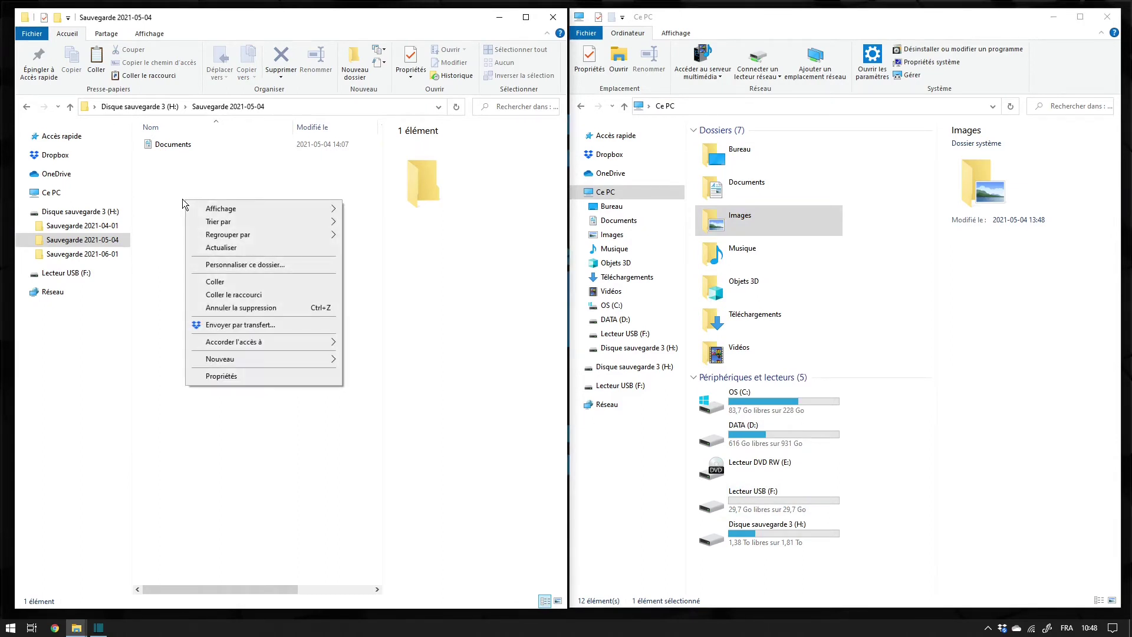
pyautogui.click(253, 285)
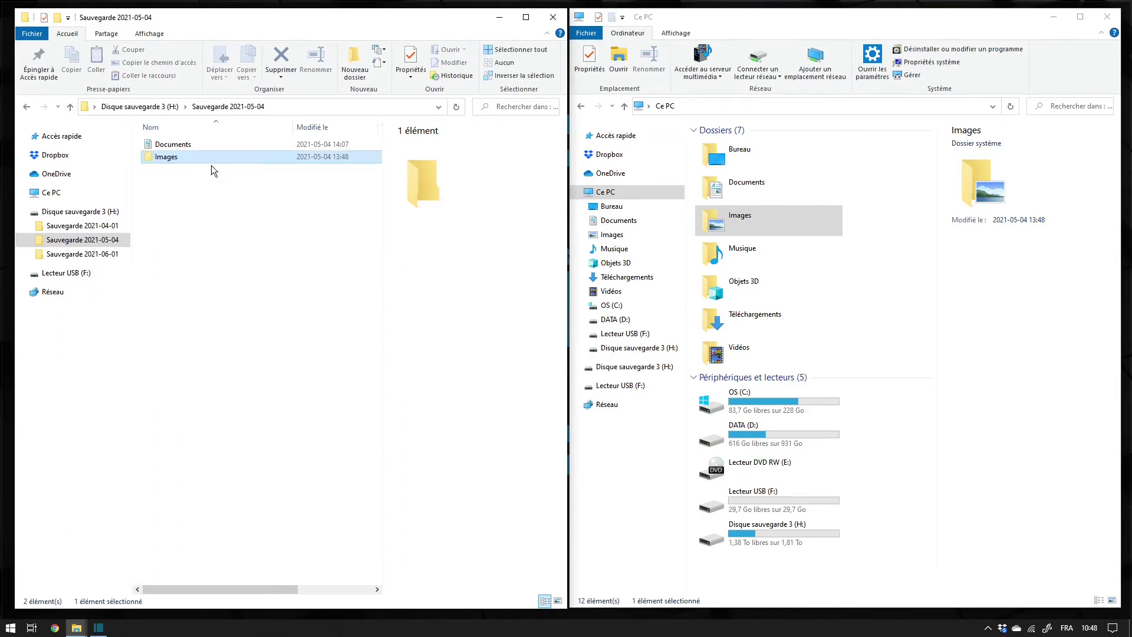
pyautogui.click(229, 224)
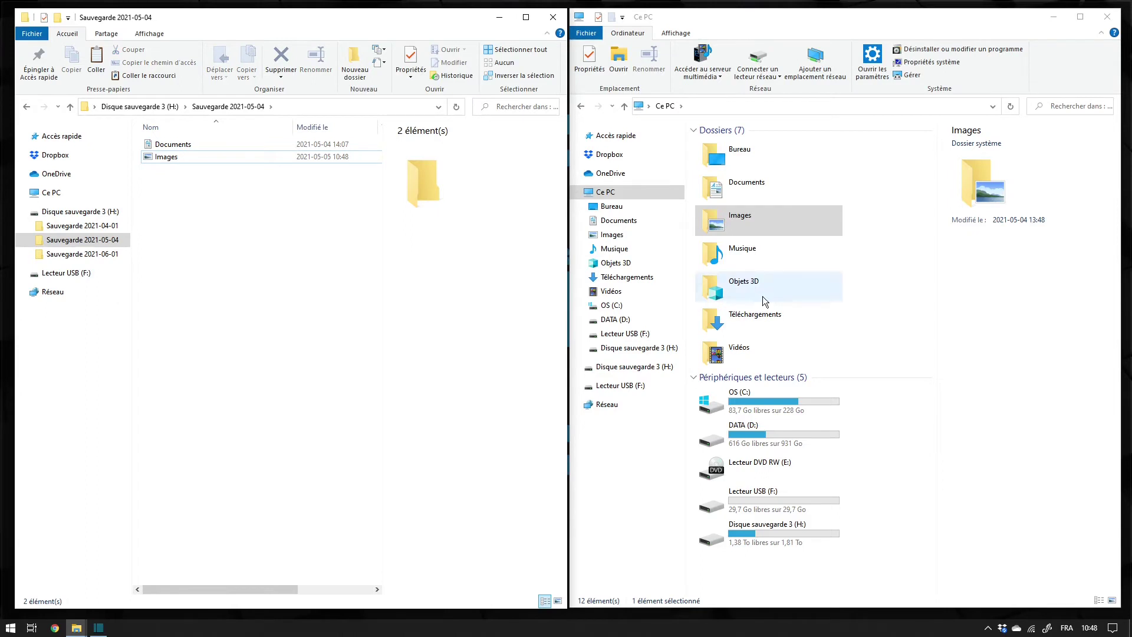
# Copy the Musique folder from Ce PC and paste it into Sauvegarde 2021-05-04.
pyautogui.click(755, 255)
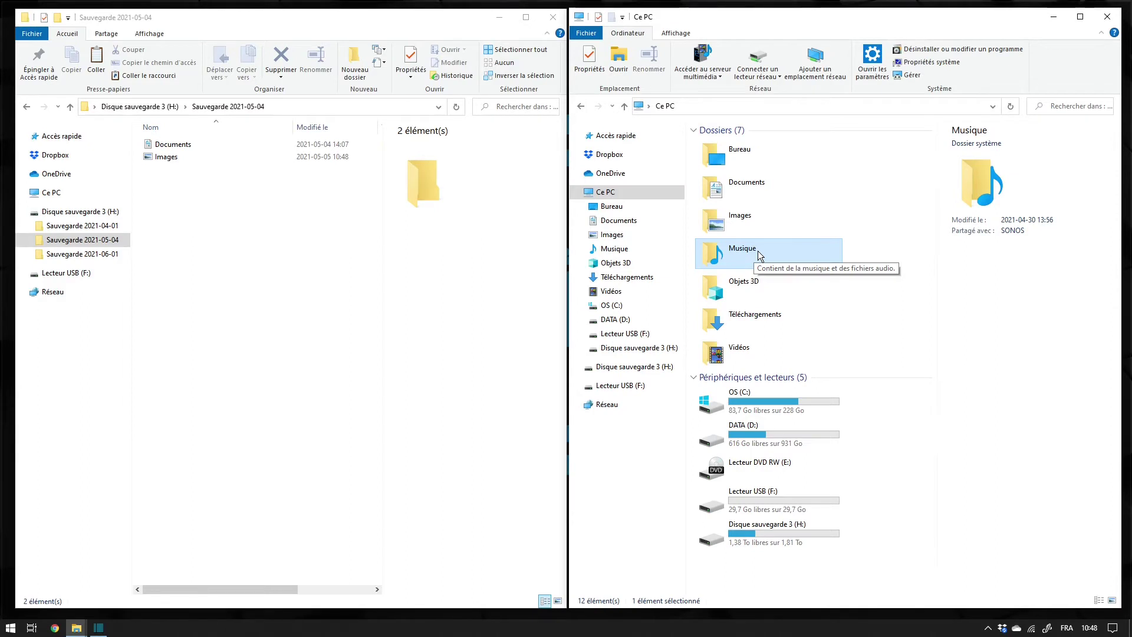
pyautogui.click(234, 228)
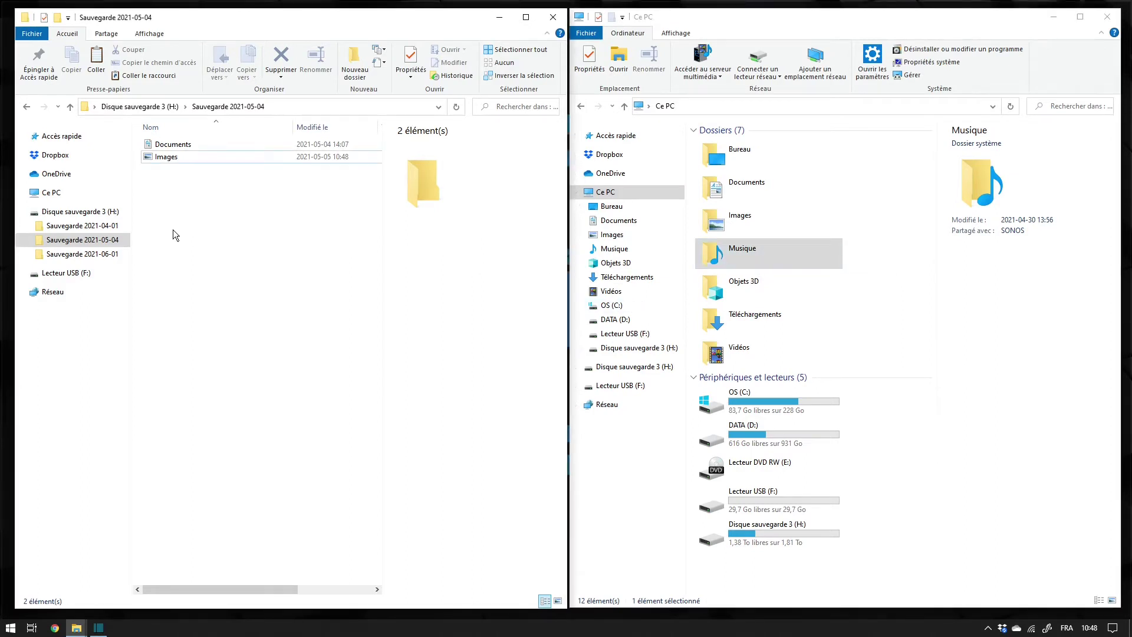
pyautogui.hotkey('ctrl', 'v')
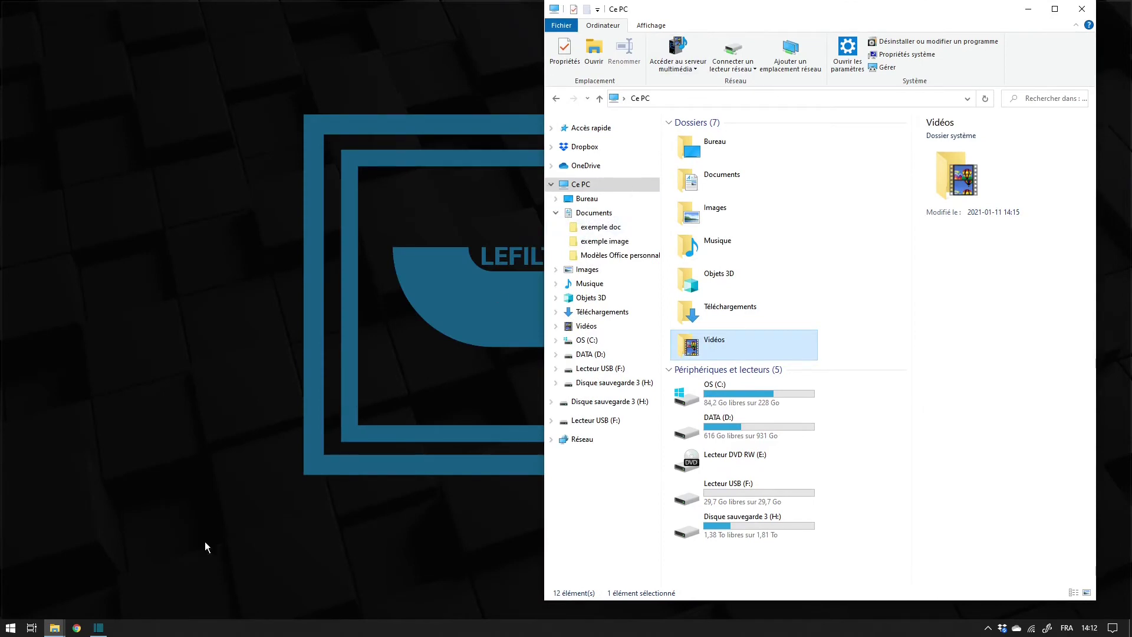
# Open a second File Explorer window, place it beside the Ce PC window and show Disque sauvegarde 3 (H:) in it.
pyautogui.rightClick(12, 627)
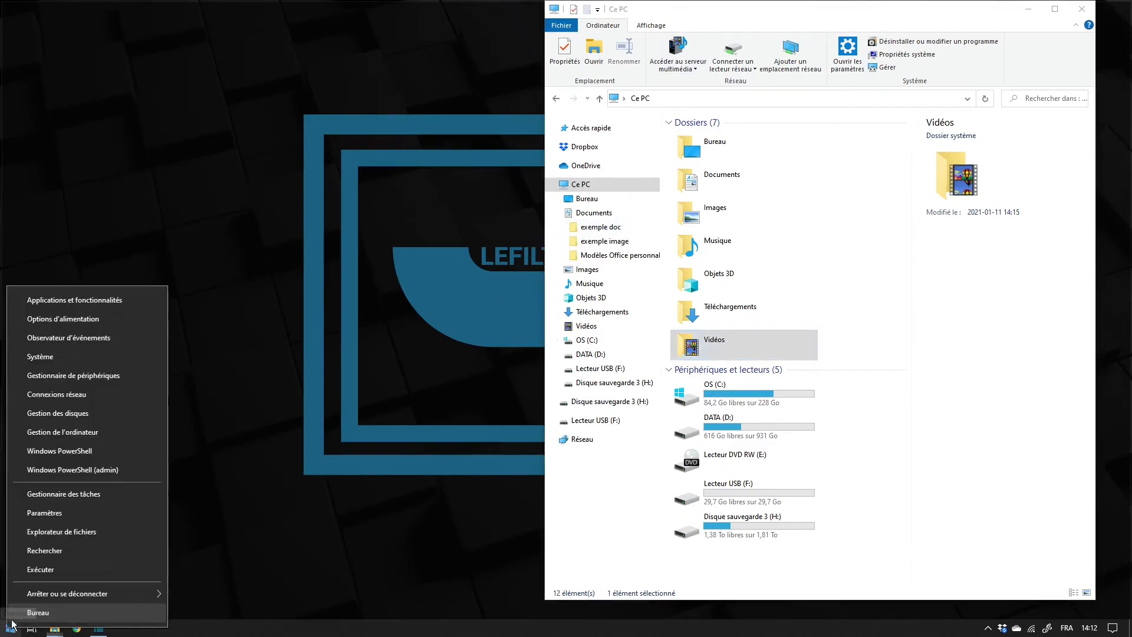
pyautogui.click(61, 551)
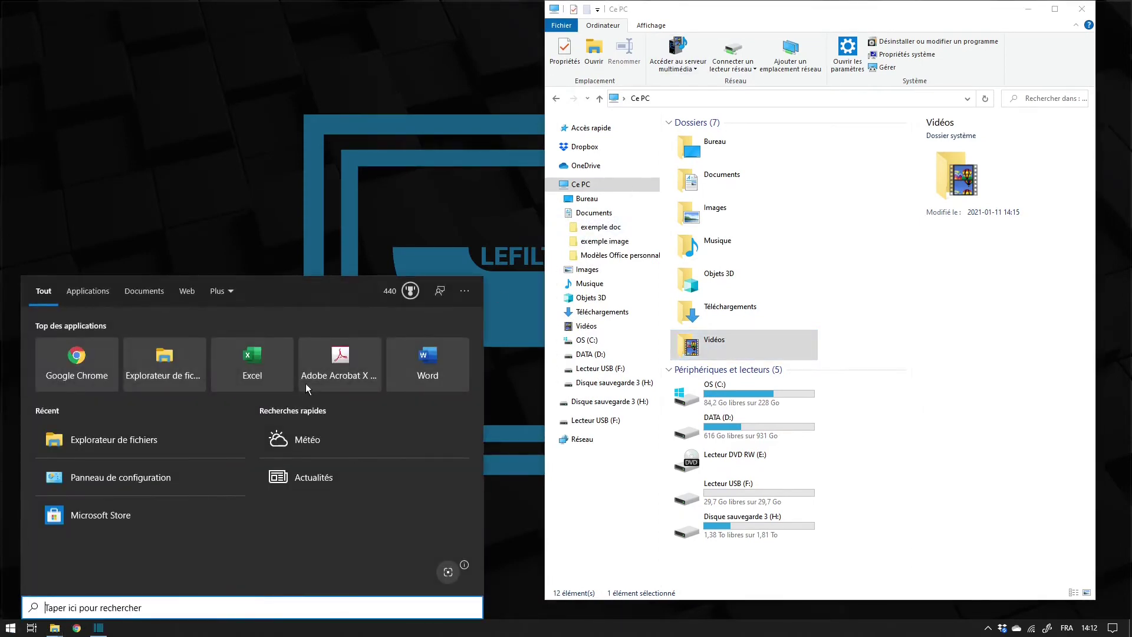
pyautogui.click(168, 359)
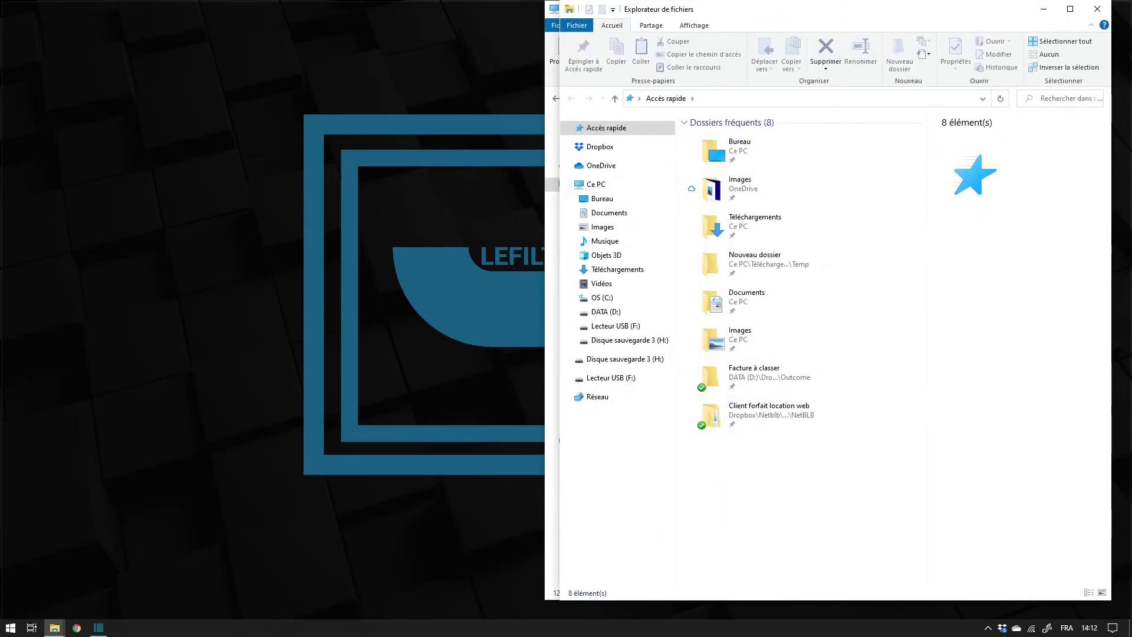
pyautogui.moveTo(848, 14); pyautogui.dragTo(296, 20)
pyautogui.click(94, 344)
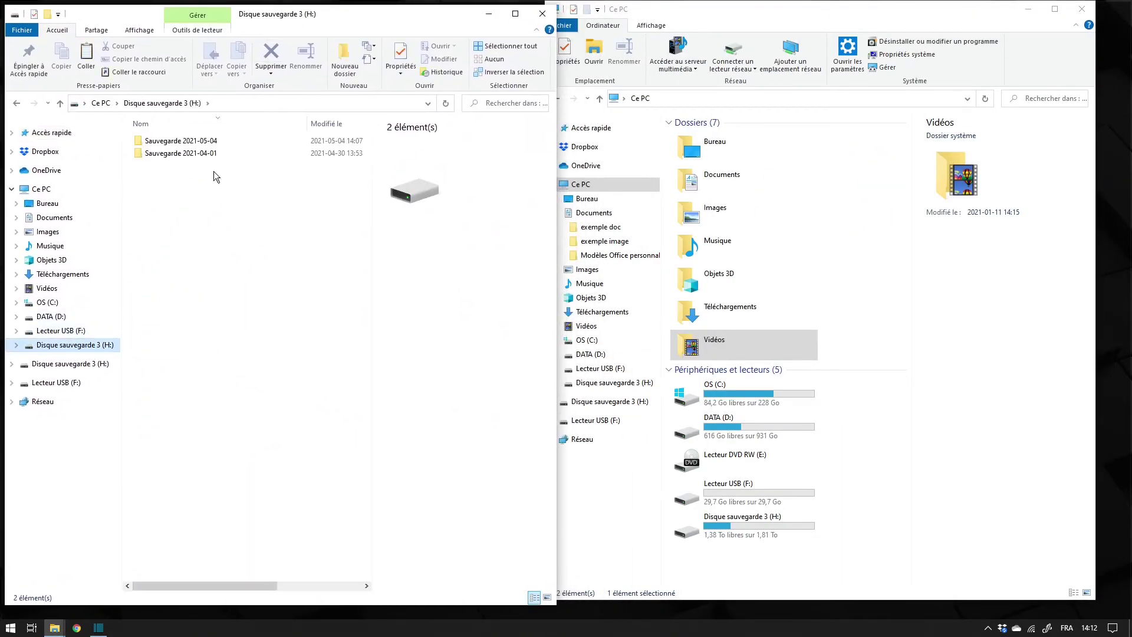
# Create a new folder named Sauvegarde 2021-06-01 beside the two existing backups at the root of the H: drive.
pyautogui.click(188, 141)
pyautogui.click(190, 154)
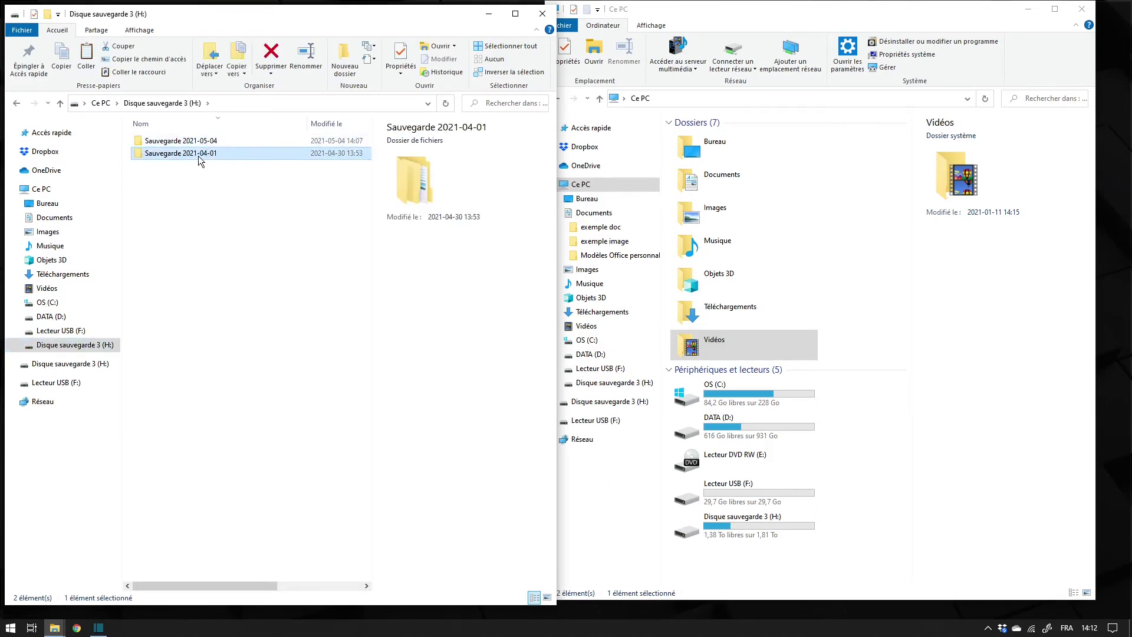
pyautogui.rightClick(164, 186)
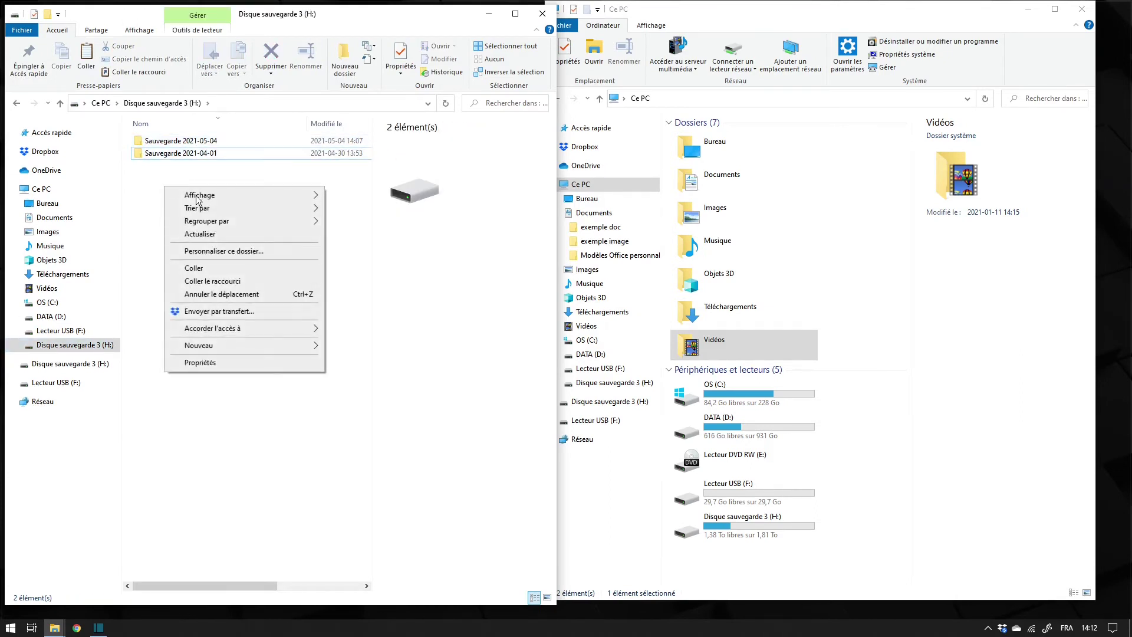
pyautogui.moveTo(285, 348)
pyautogui.click(347, 347)
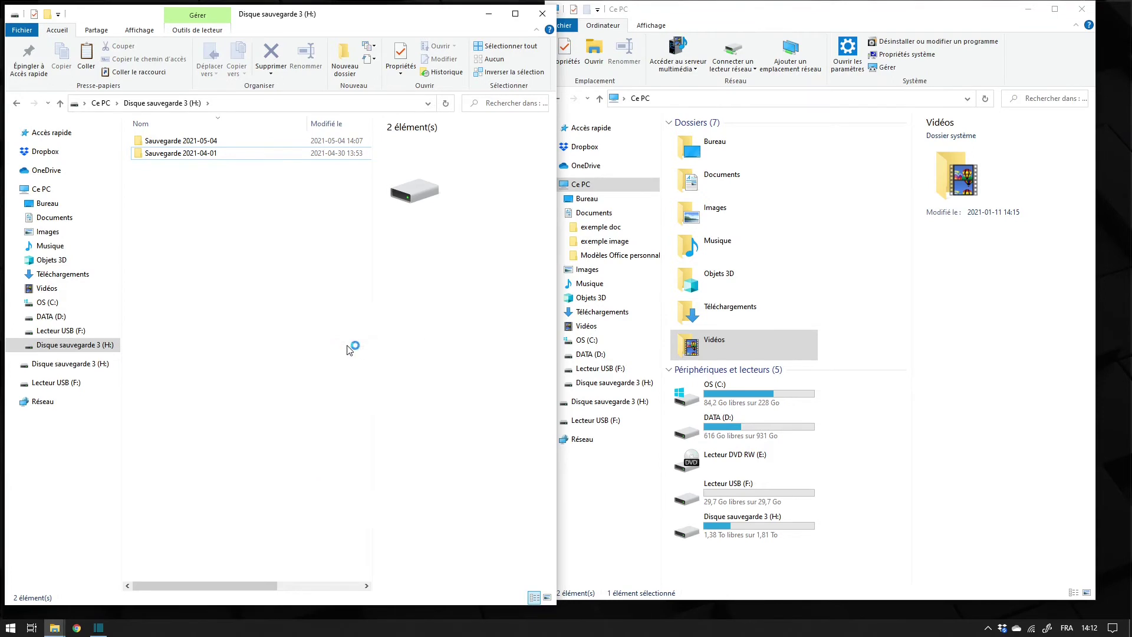
pyautogui.write('Sauv')
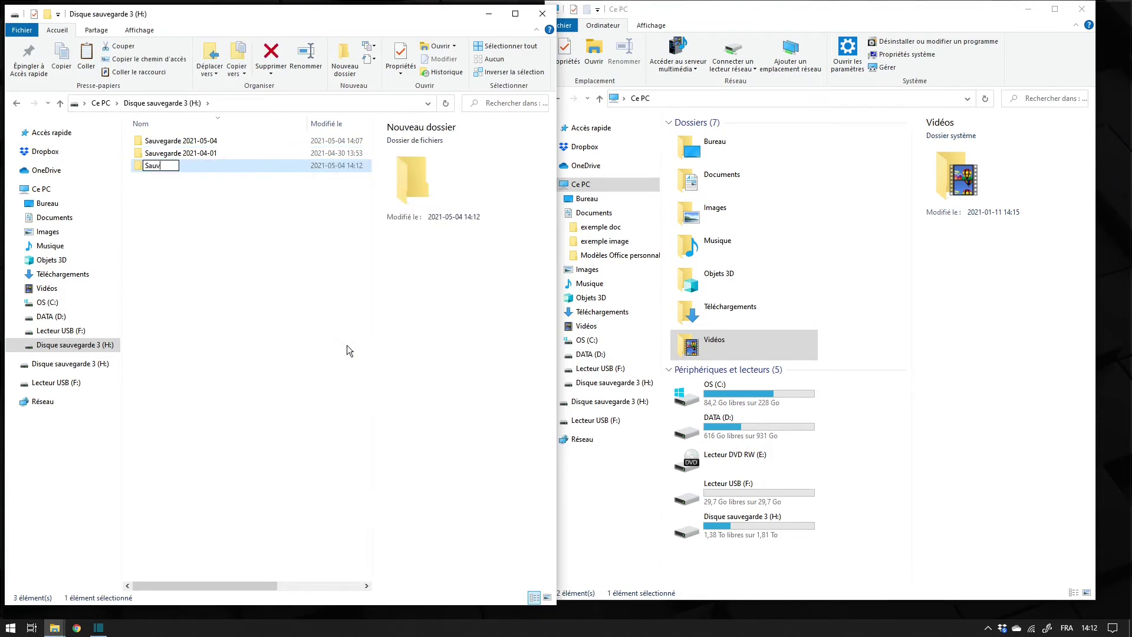
pyautogui.write('egarde 2021-06-')
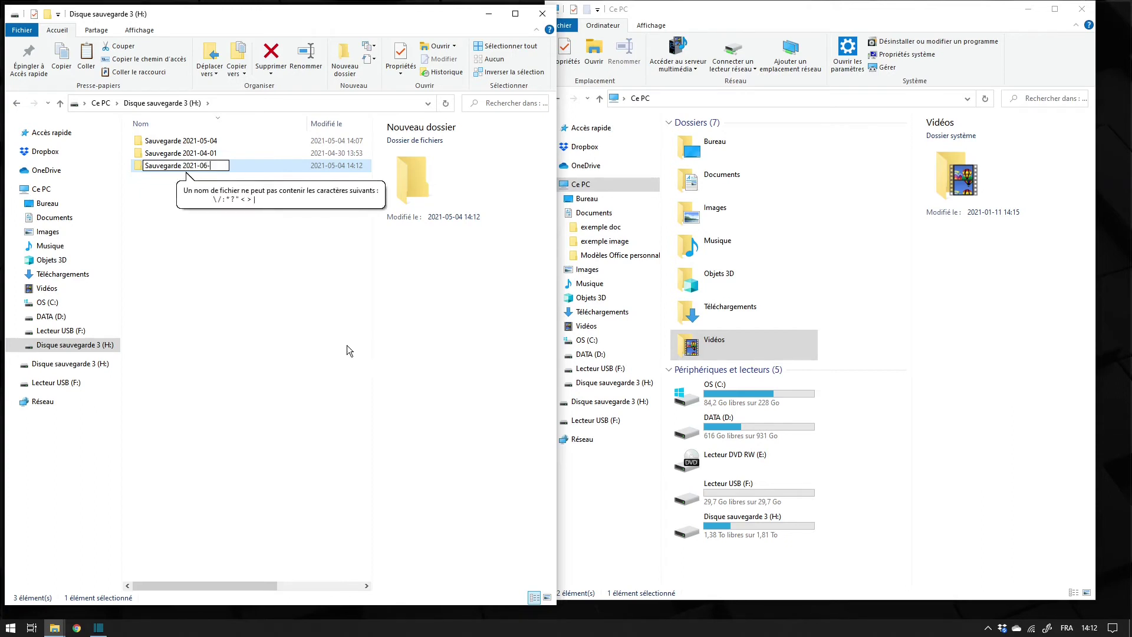
pyautogui.write('01')
pyautogui.click(220, 193)
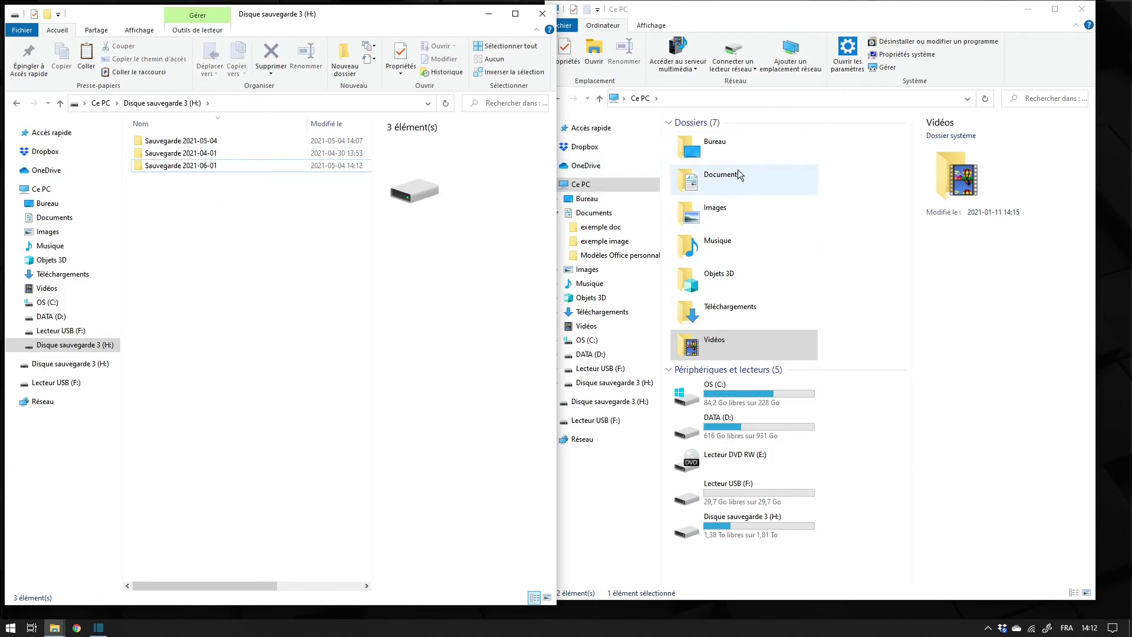
# Open Sauvegarde 2021-06-01 and copy the Documents folder from Ce PC into it.
pyautogui.click(230, 165)
pyautogui.doubleClick(194, 166)
pyautogui.click(725, 180)
pyautogui.moveTo(724, 179); pyautogui.dragTo(199, 189)
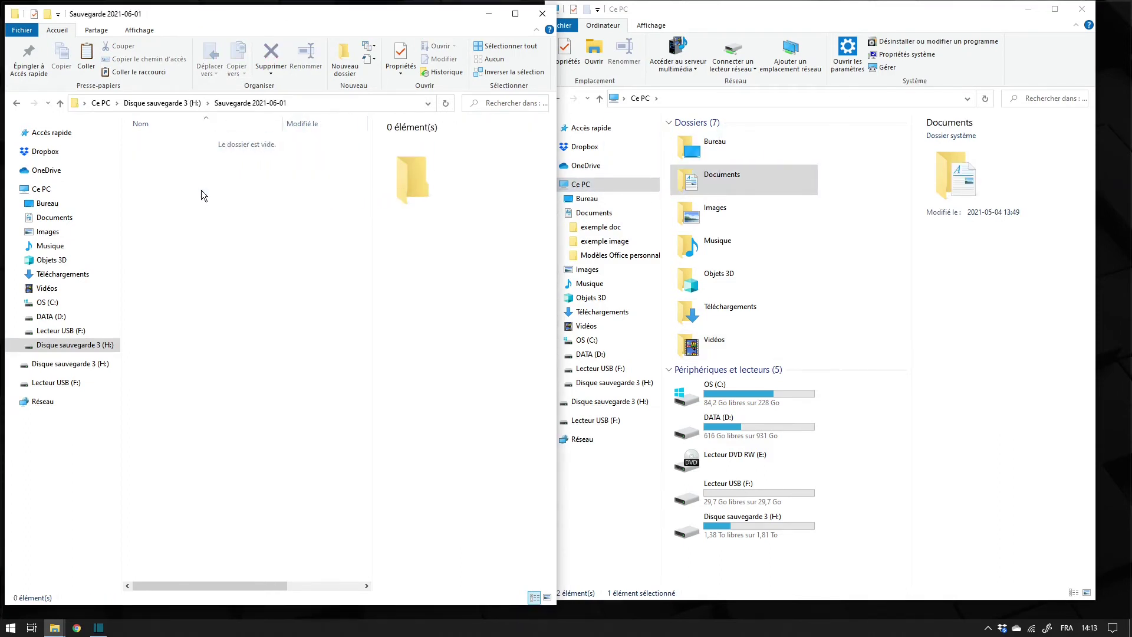
# Return to the H: drive's root and review the dated backup folders.
pyautogui.click(170, 104)
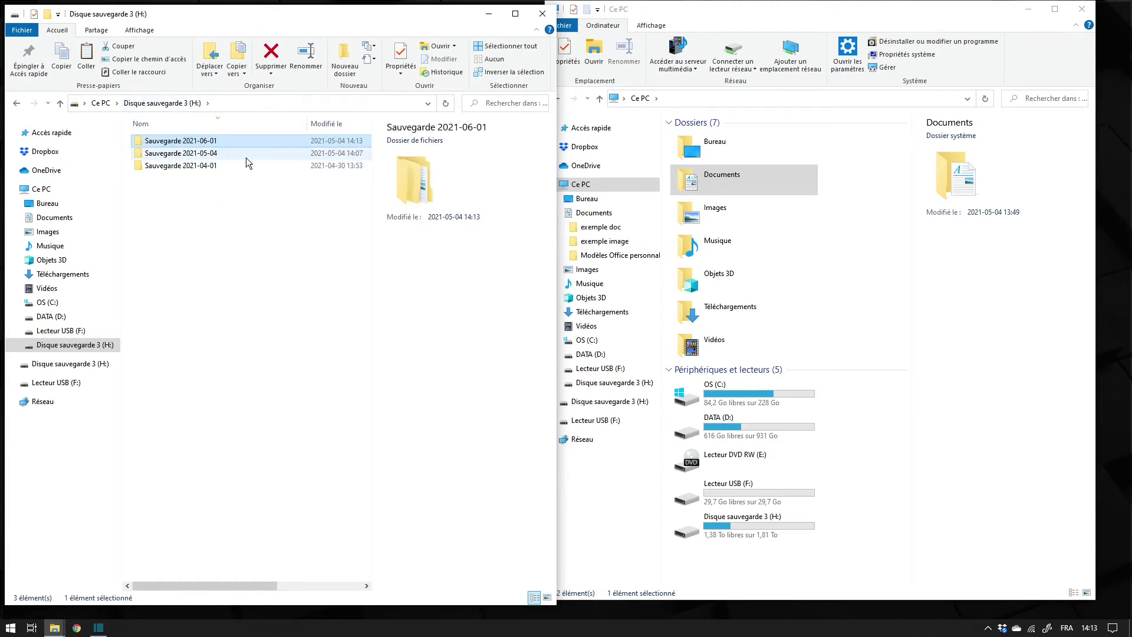
pyautogui.click(180, 167)
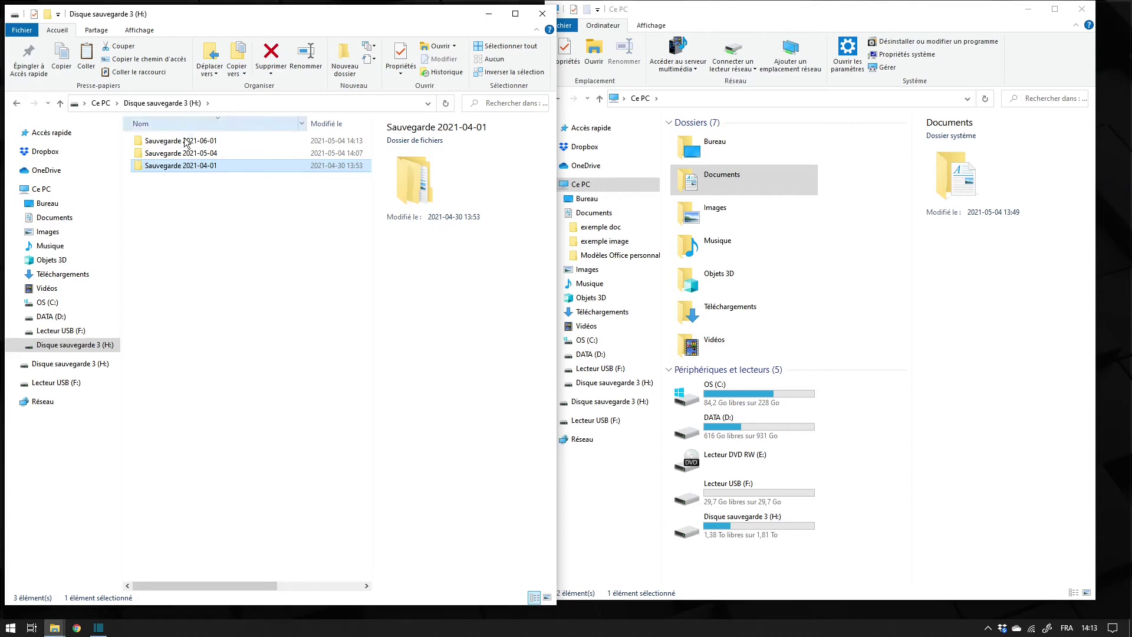
pyautogui.moveTo(764, 10)
pyautogui.mouseDown()
pyautogui.moveTo(728, 15)
pyautogui.moveTo(780, 16)
pyautogui.mouseUp()
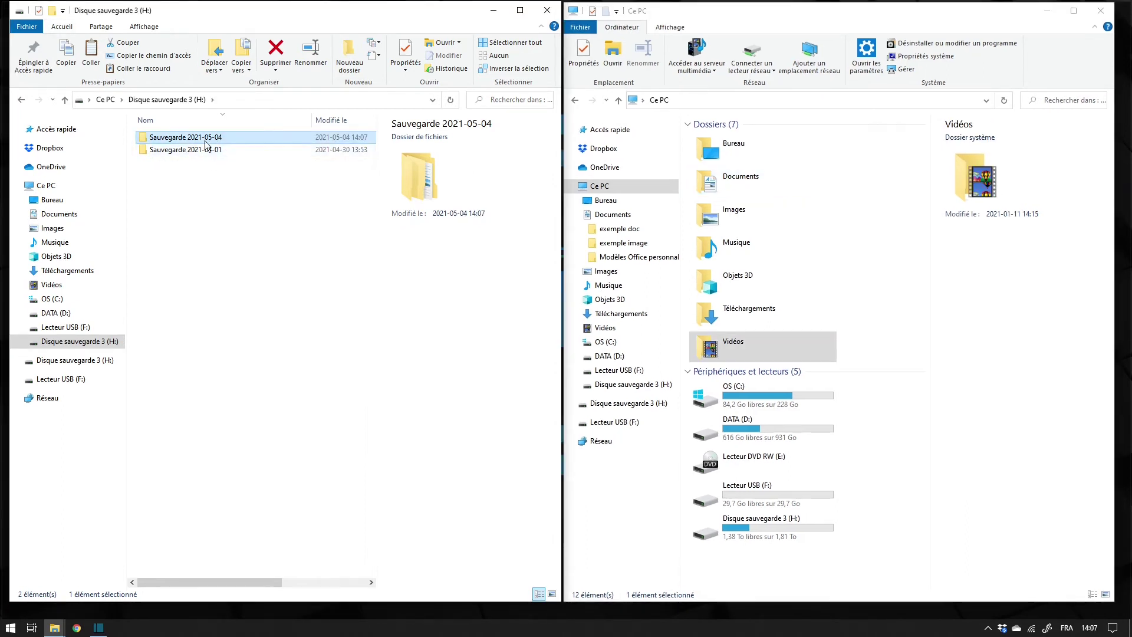
pyautogui.click(189, 183)
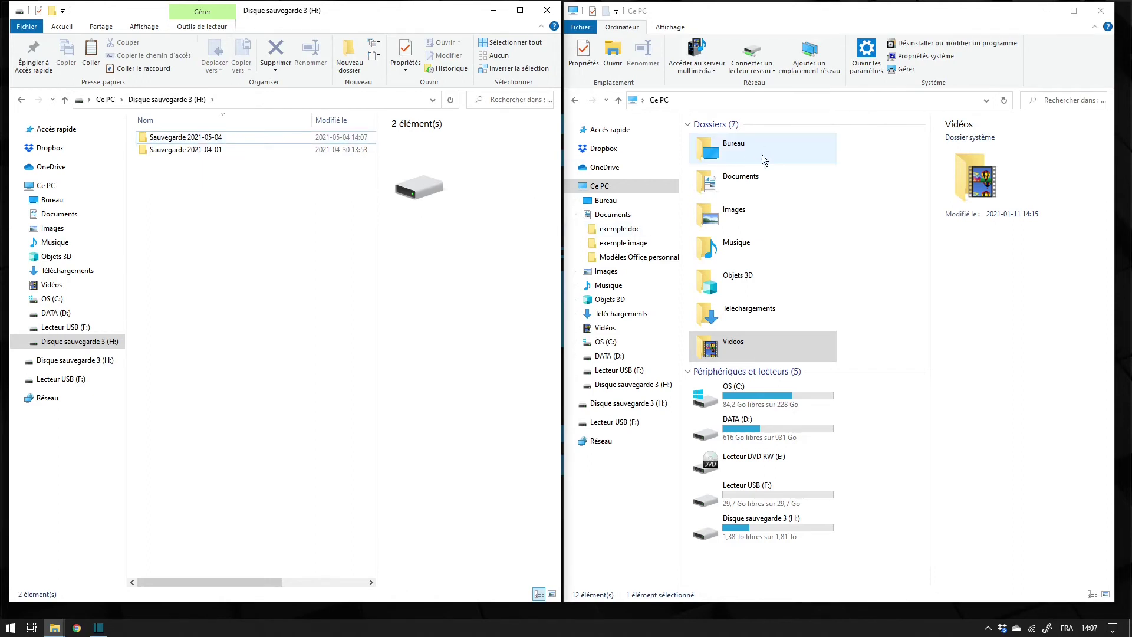
# Close the backup drive's window and maximize the Ce PC window.
pyautogui.click(548, 10)
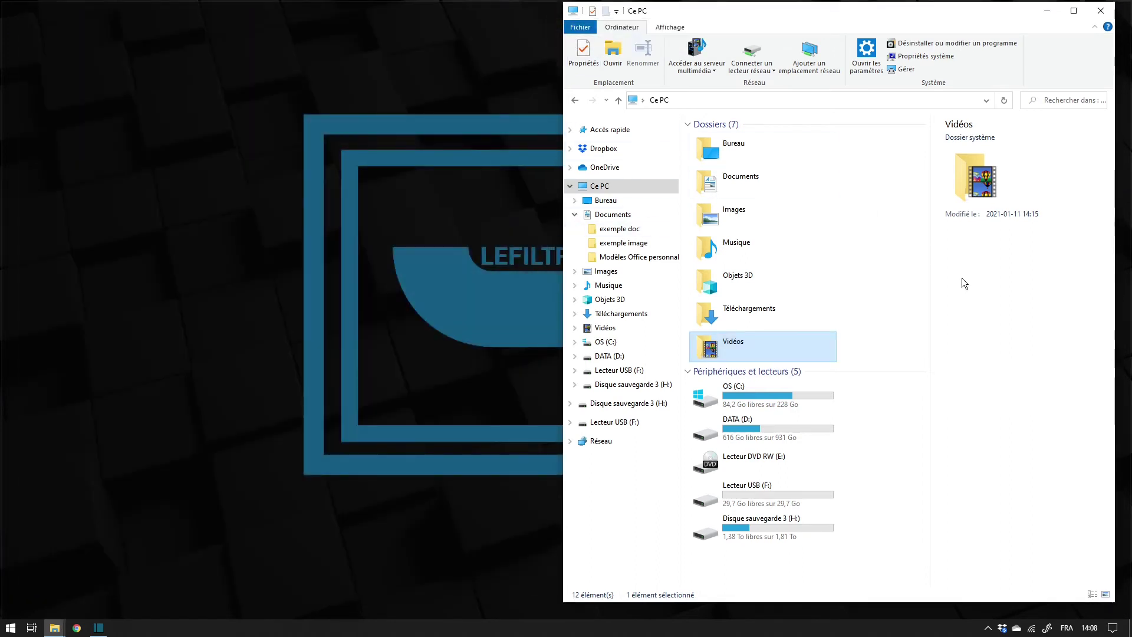
pyautogui.moveTo(825, 12); pyautogui.dragTo(551, 23)
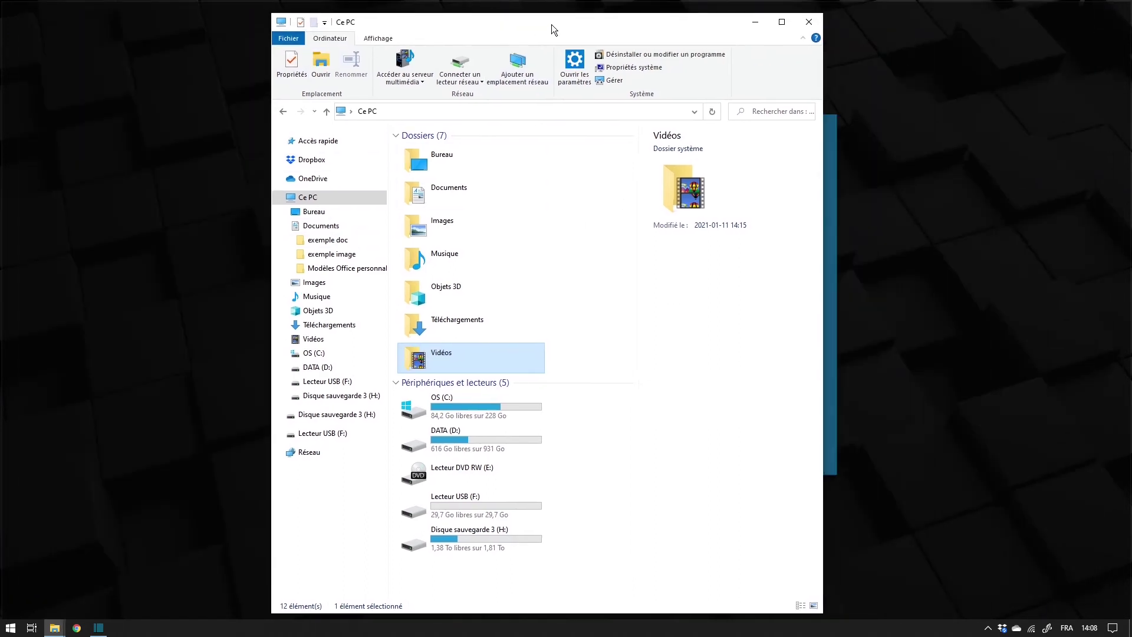
pyautogui.doubleClick(551, 24)
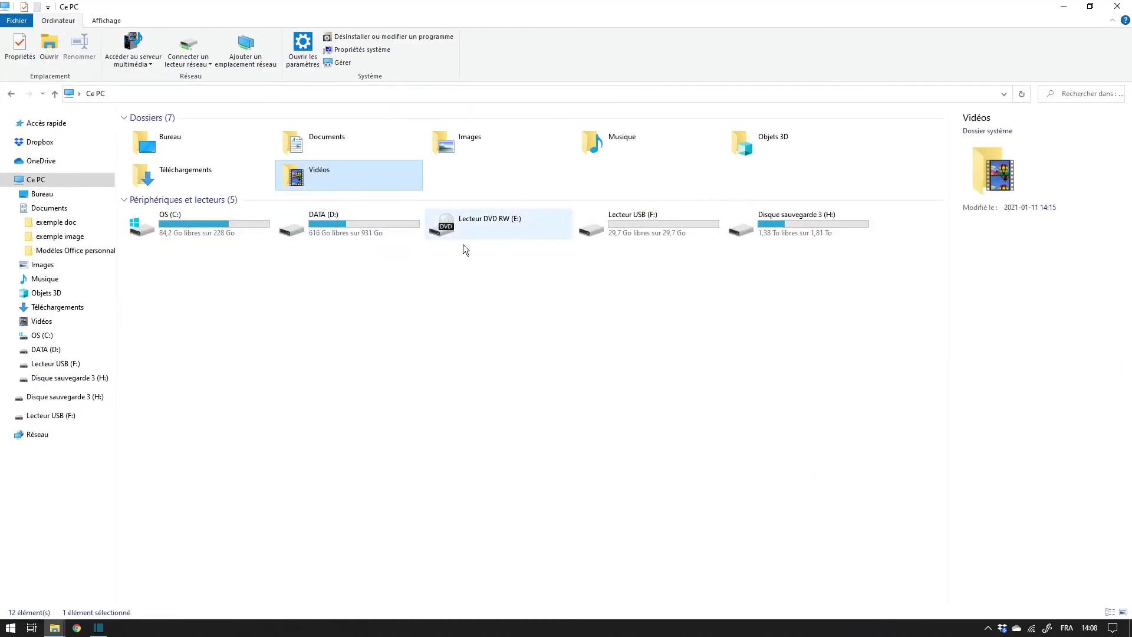